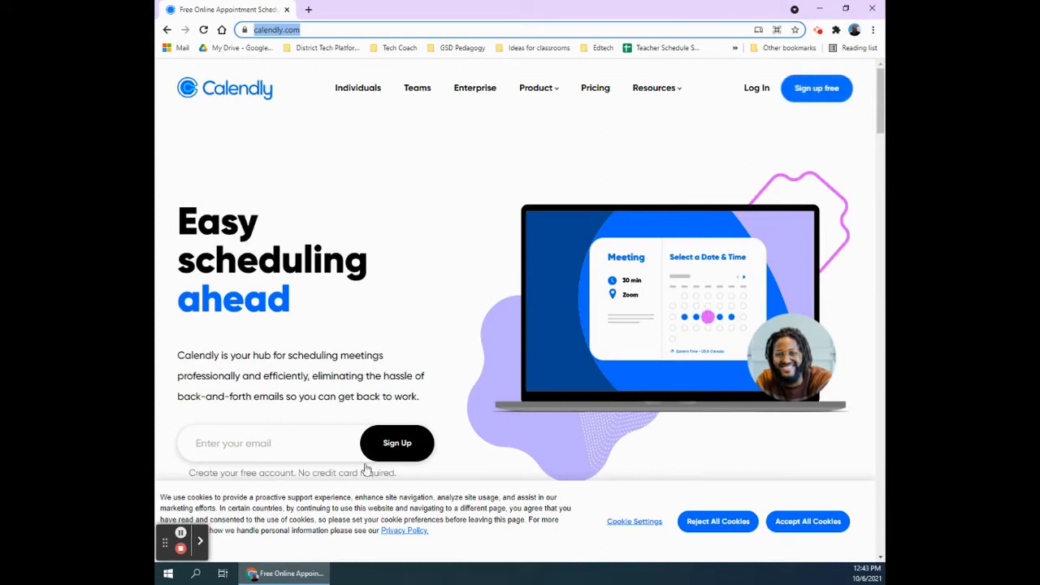
- Sign up for a free Calendly account with the owner's e-mail address and authenticate with the personal Microsoft account
{"action": "left_click", "coordinate": [251, 447]}
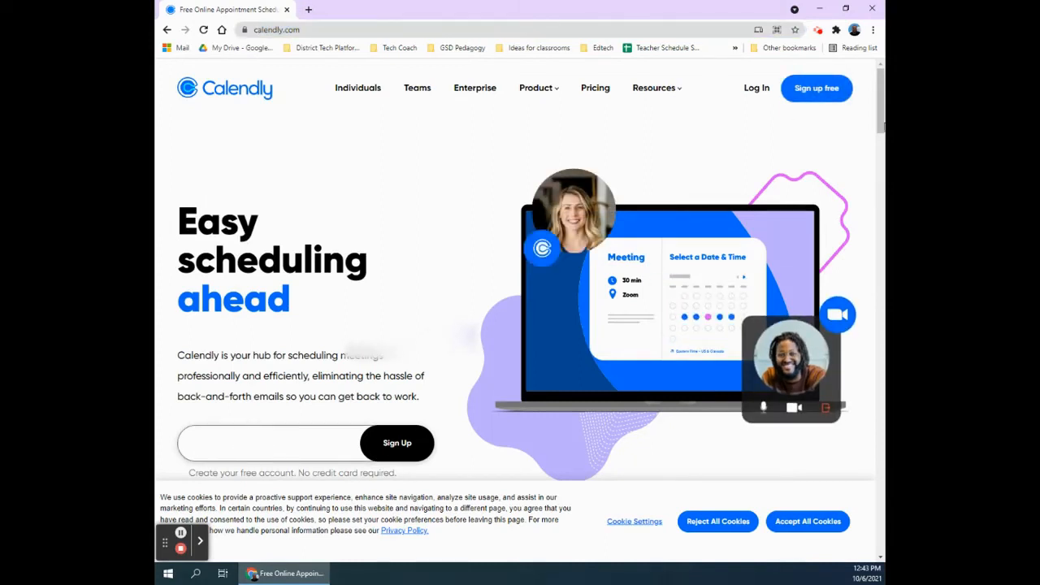
{"action": "left_click", "coordinate": [816, 88]}
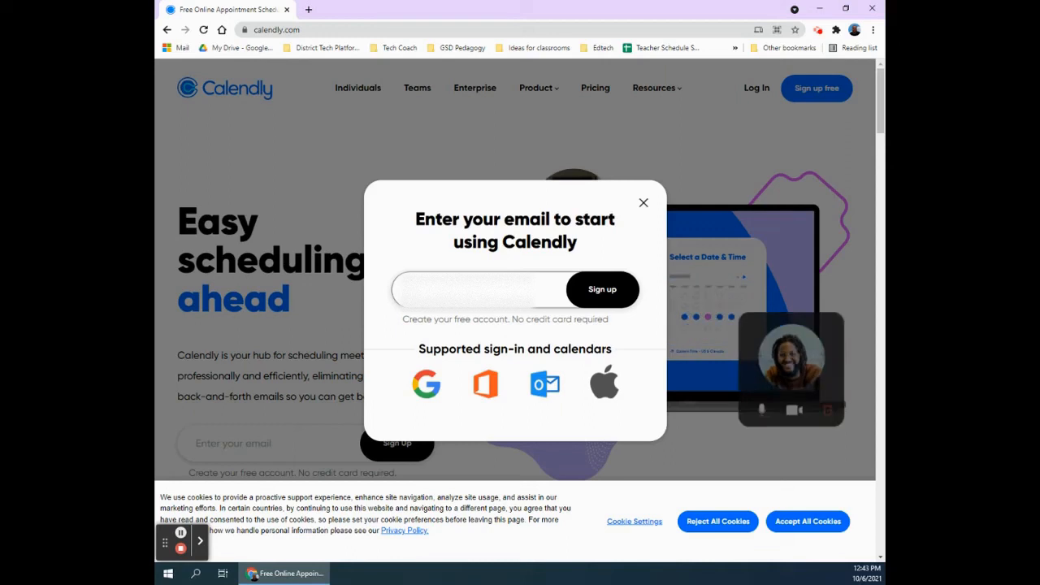
{"action": "left_click", "coordinate": [609, 294]}
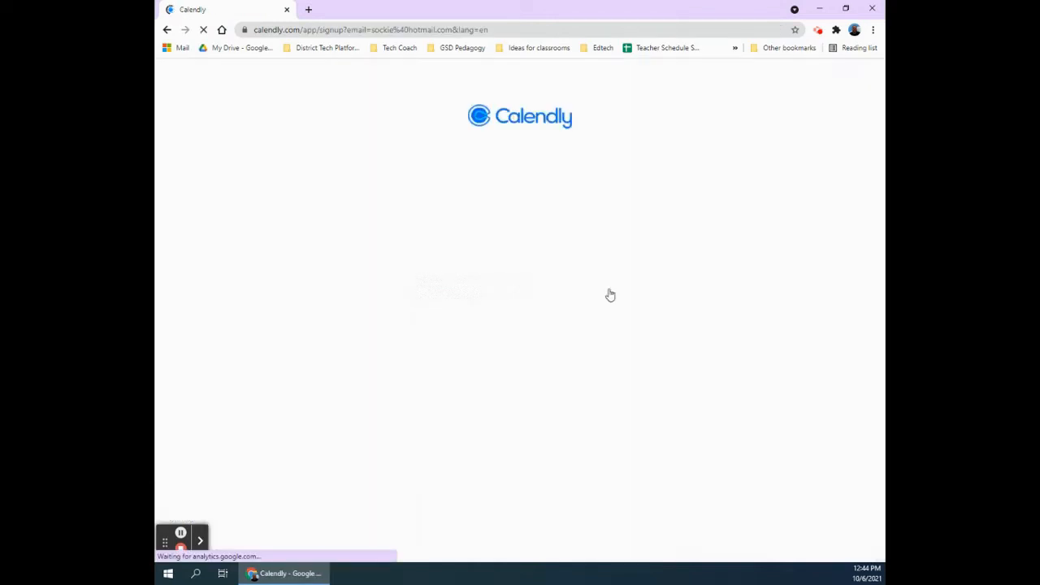
{"action": "left_click", "coordinate": [552, 265]}
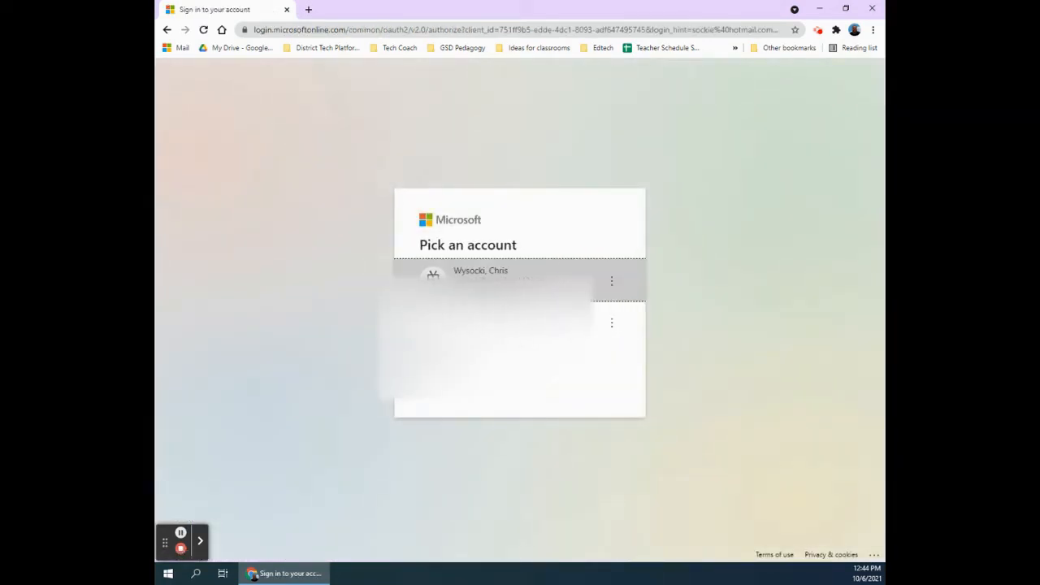
{"action": "left_click", "coordinate": [504, 322]}
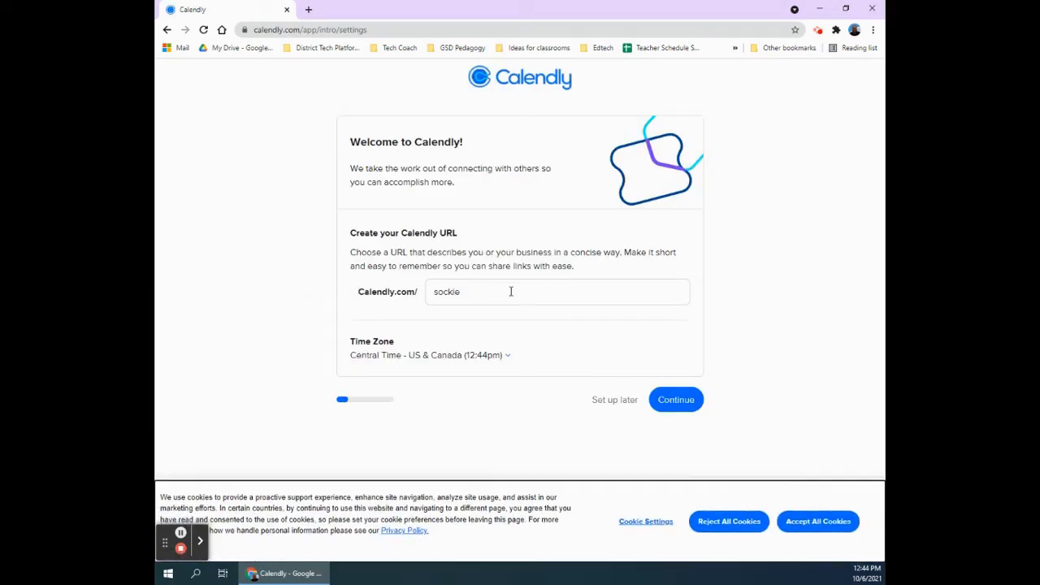
- Try the account owner's first initial followed by the surname as the custom Calendly URL
{"action": "left_click_drag", "start_coordinate": [510, 291], "coordinate": [418, 291]}
{"action": "key", "text": "BackSpace"}
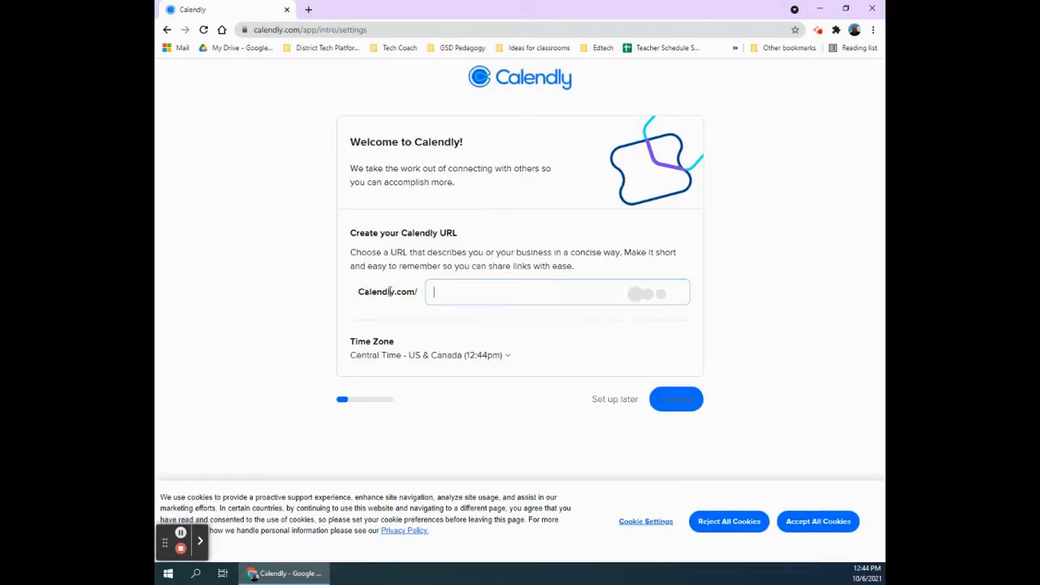
{"action": "type", "text": "cwysock"}
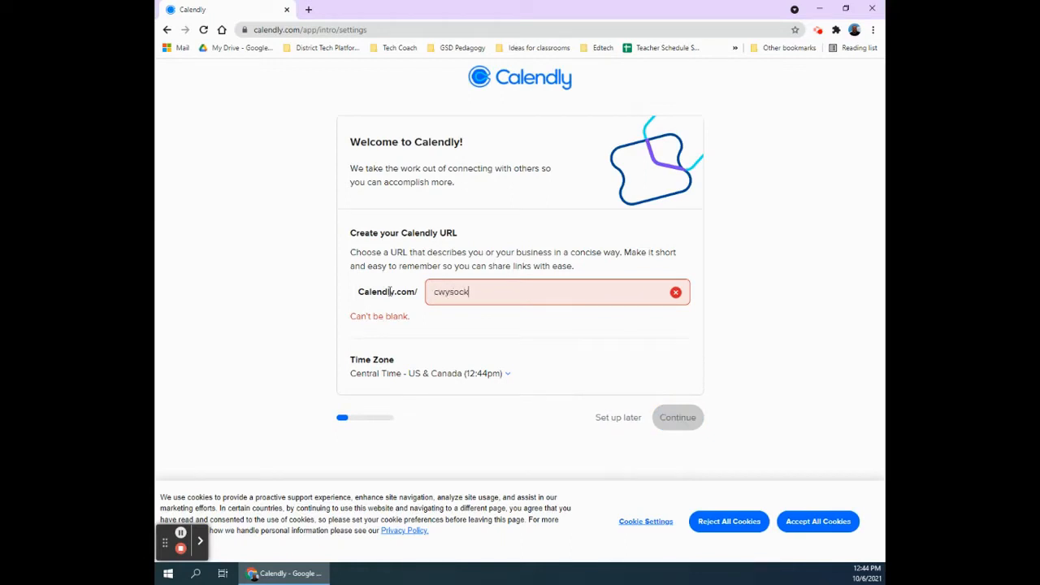
{"action": "type", "text": "i"}
- Set the Calendly URL to the account owner's surname followed by the first initial and continue the setup
{"action": "key", "text": "ctrl+a"}
{"action": "key", "text": "BackSpace"}
{"action": "type", "text": "wysock"}
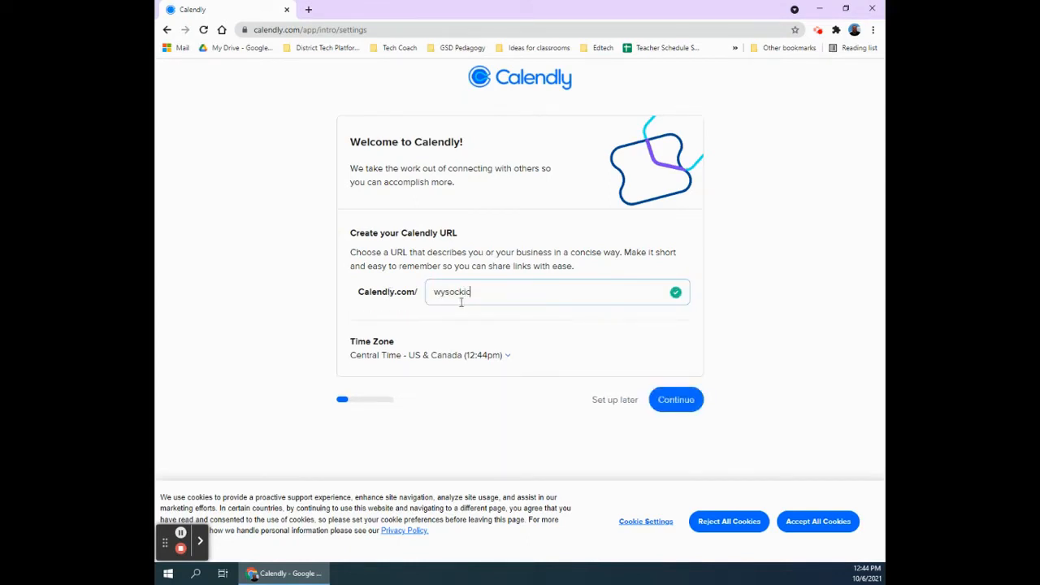
{"action": "left_click", "coordinate": [673, 405]}
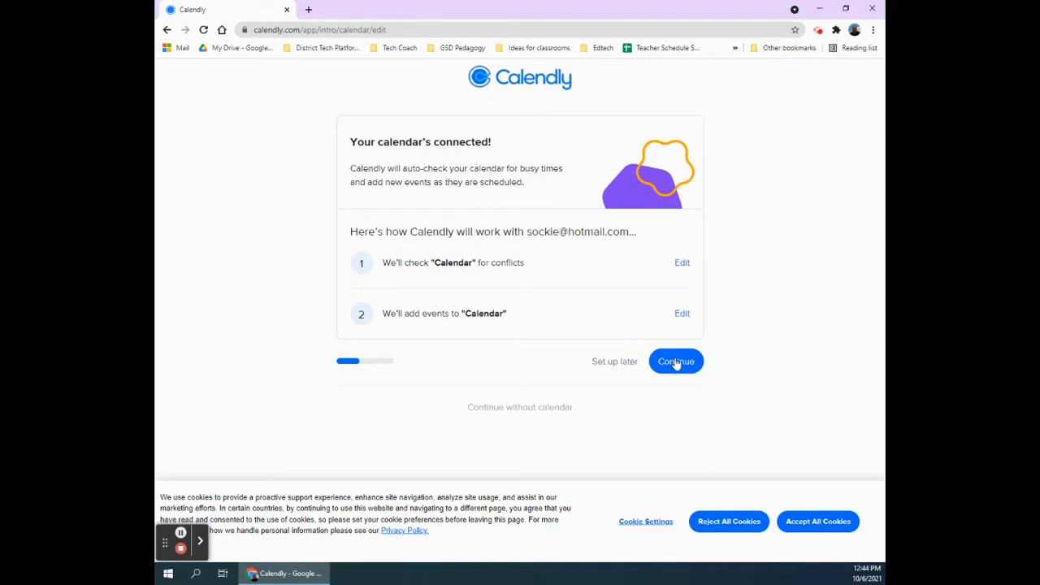
- Review how the connected calendar is used for conflict checks and new events, and accept both settings
{"action": "left_click_drag", "start_coordinate": [436, 264], "coordinate": [532, 268]}
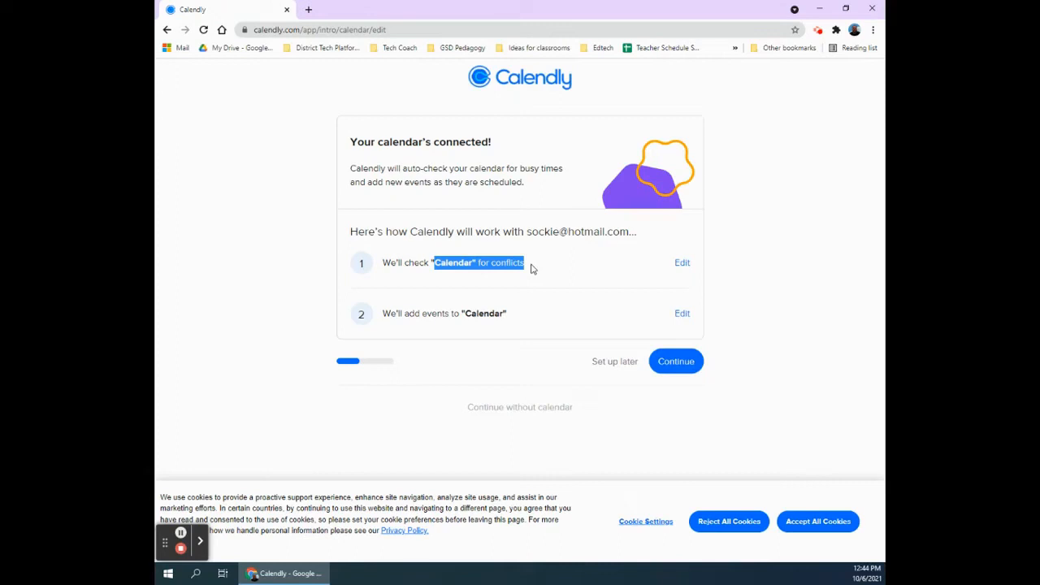
{"action": "left_click_drag", "start_coordinate": [404, 316], "coordinate": [514, 321]}
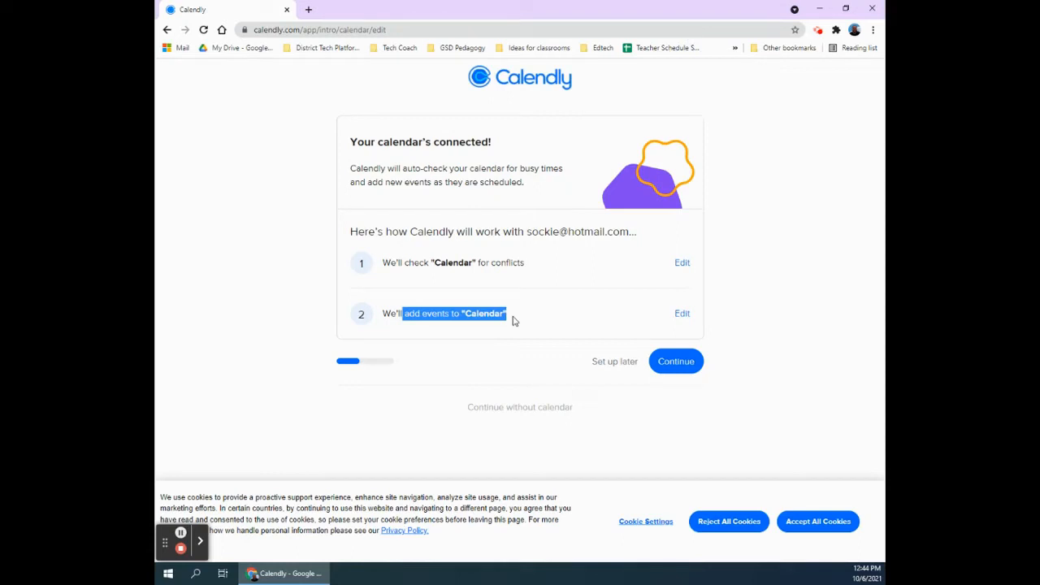
{"action": "left_click", "coordinate": [673, 364]}
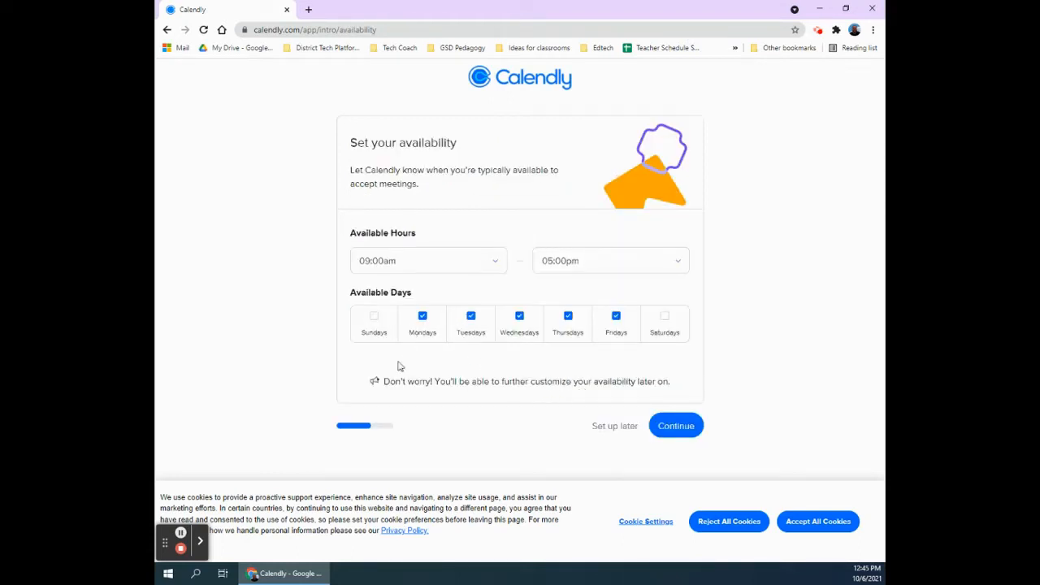
- Keep the default available hours and days, choose Education as the day-to-day role and finish the account setup
{"action": "left_click", "coordinate": [676, 428]}
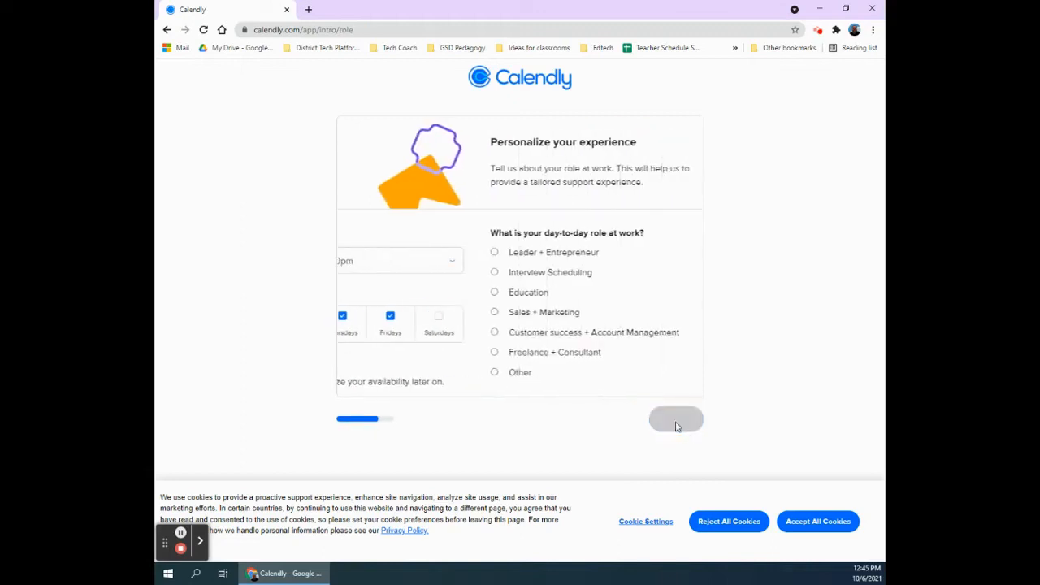
{"action": "left_click", "coordinate": [354, 292]}
{"action": "left_click", "coordinate": [687, 417]}
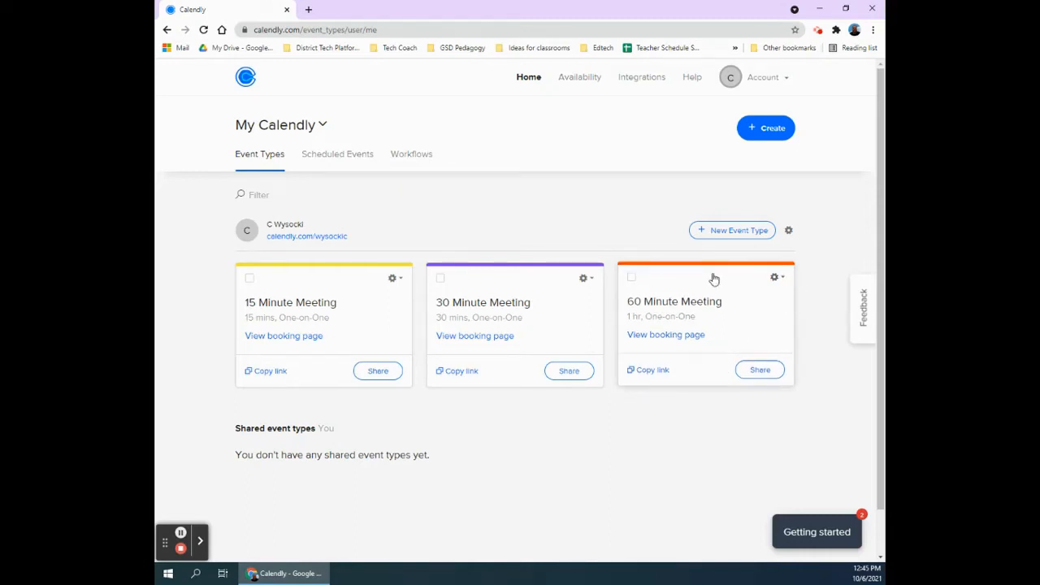
- Delete the 60 Minute Meeting event type
{"action": "left_click", "coordinate": [776, 278]}
{"action": "left_click", "coordinate": [764, 390]}
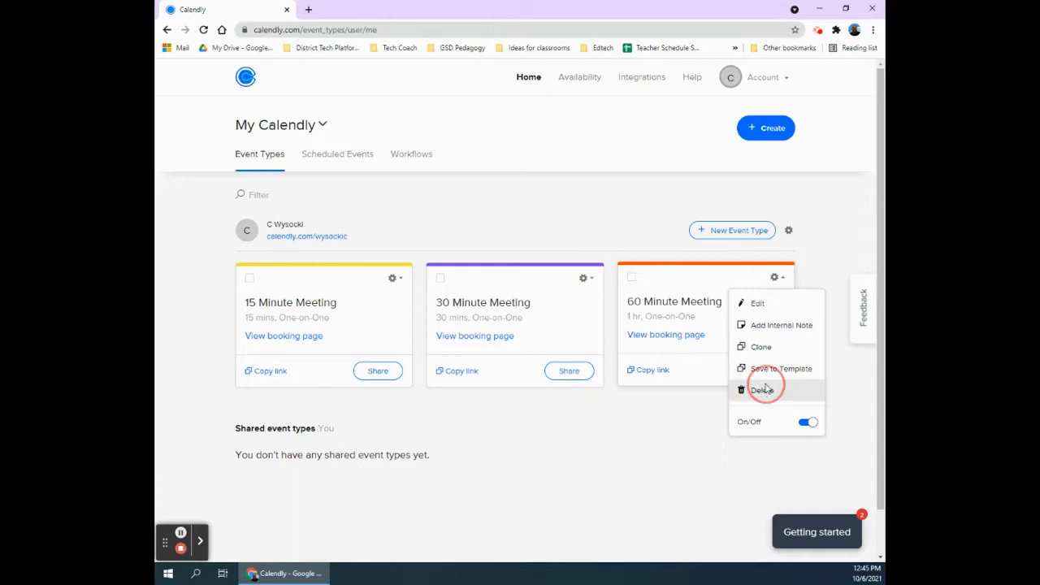
{"action": "left_click", "coordinate": [569, 224]}
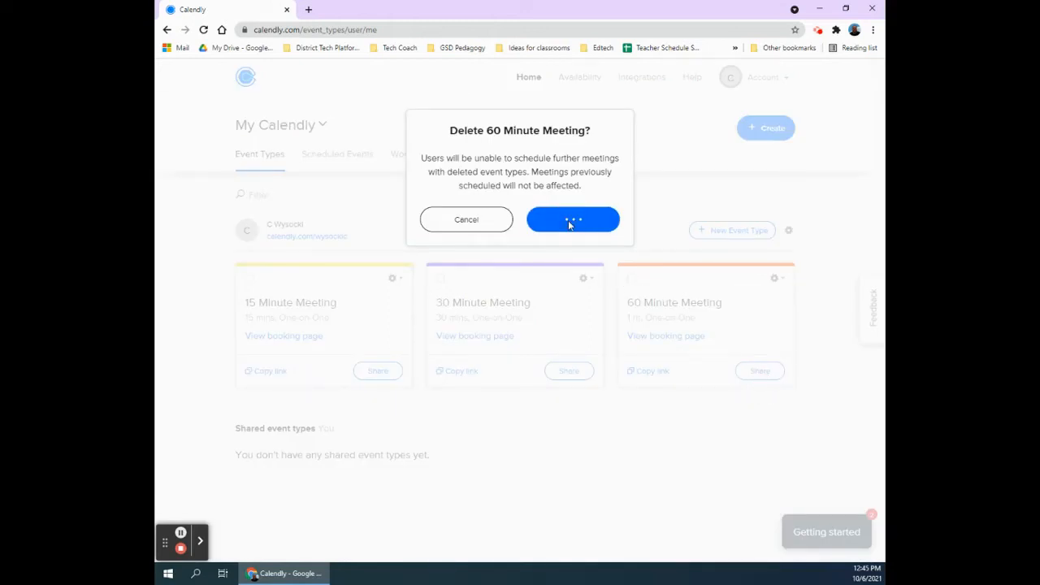
- Start creating a new One-on-One event type
{"action": "left_click", "coordinate": [742, 233]}
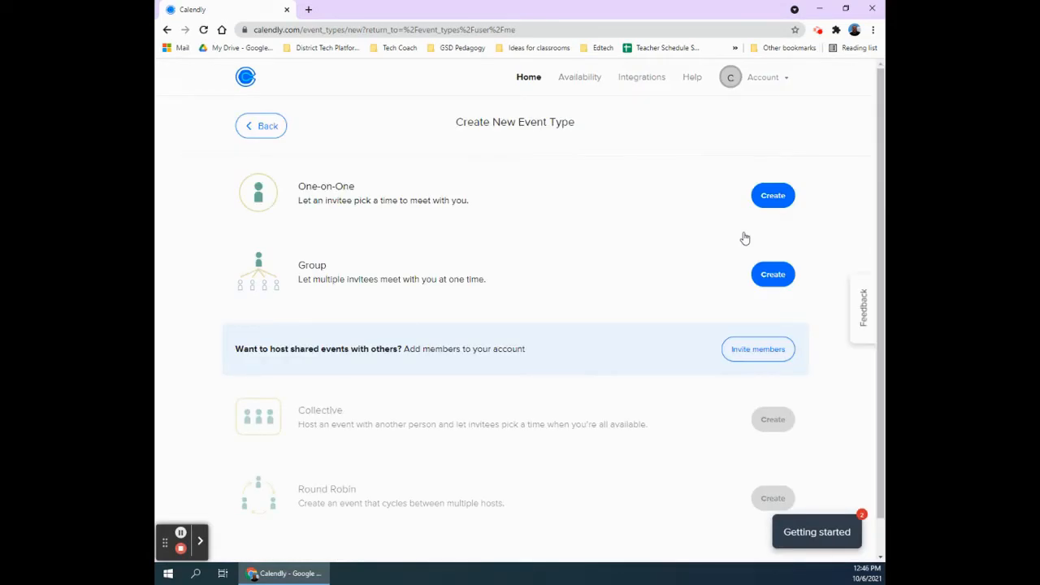
{"action": "left_click_drag", "start_coordinate": [298, 190], "coordinate": [500, 218]}
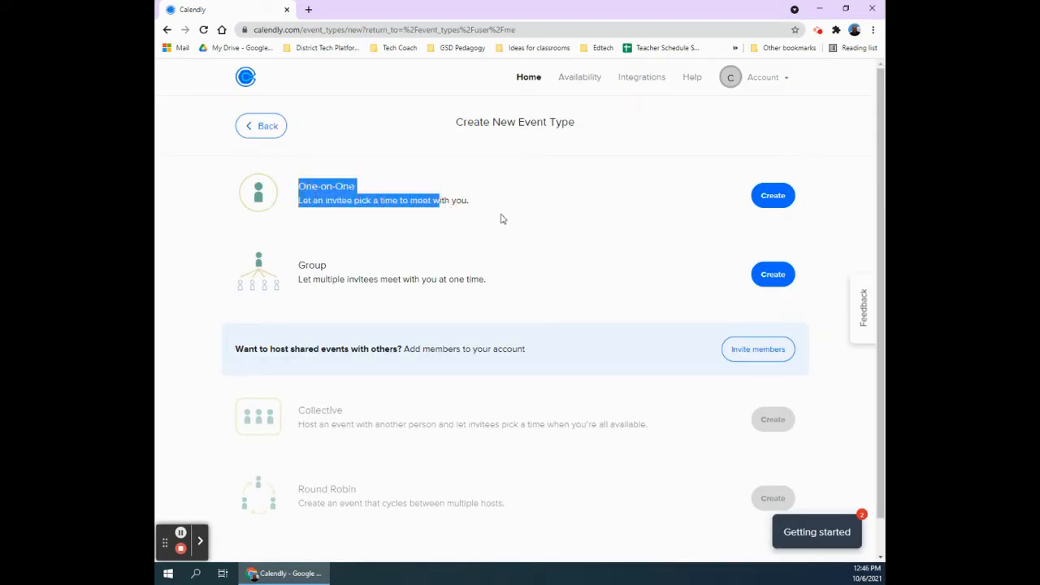
{"action": "left_click", "coordinate": [768, 199]}
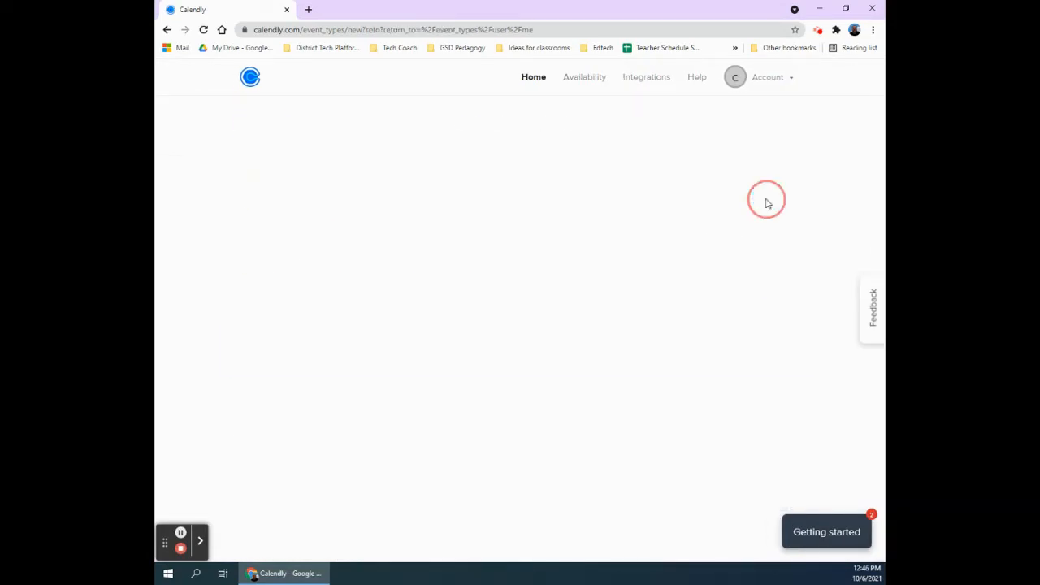
- Name the event with the host's surname followed by "Family Conference"
{"action": "left_click", "coordinate": [368, 276]}
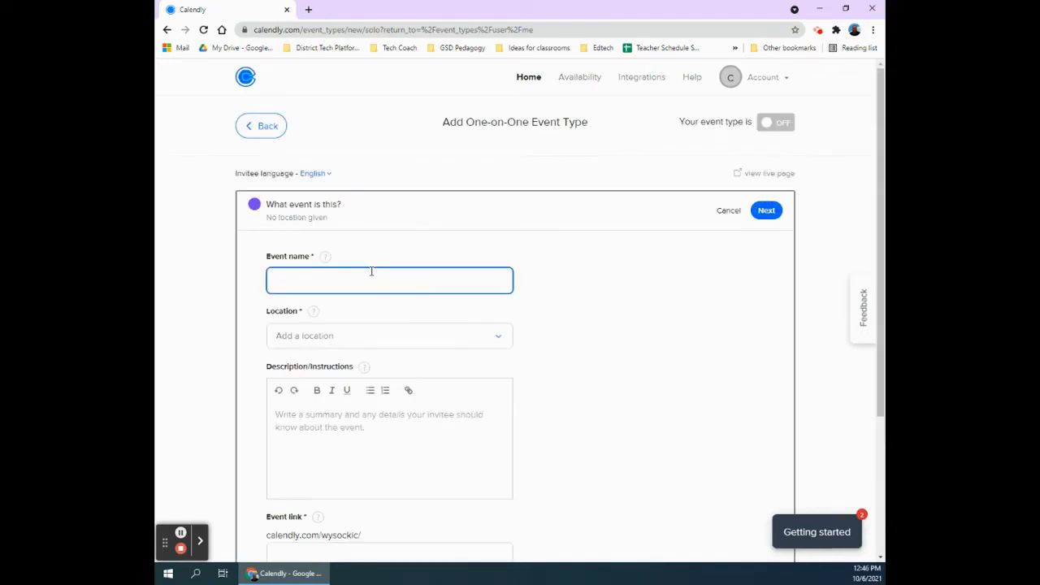
{"action": "type", "text": "Wysocki"}
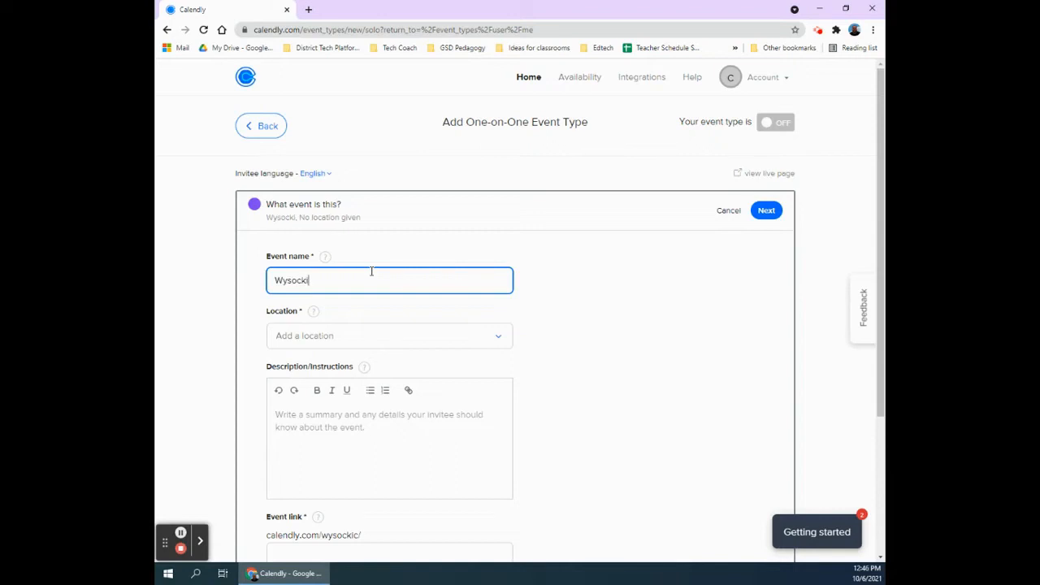
{"action": "type", "text": " Family Congf"}
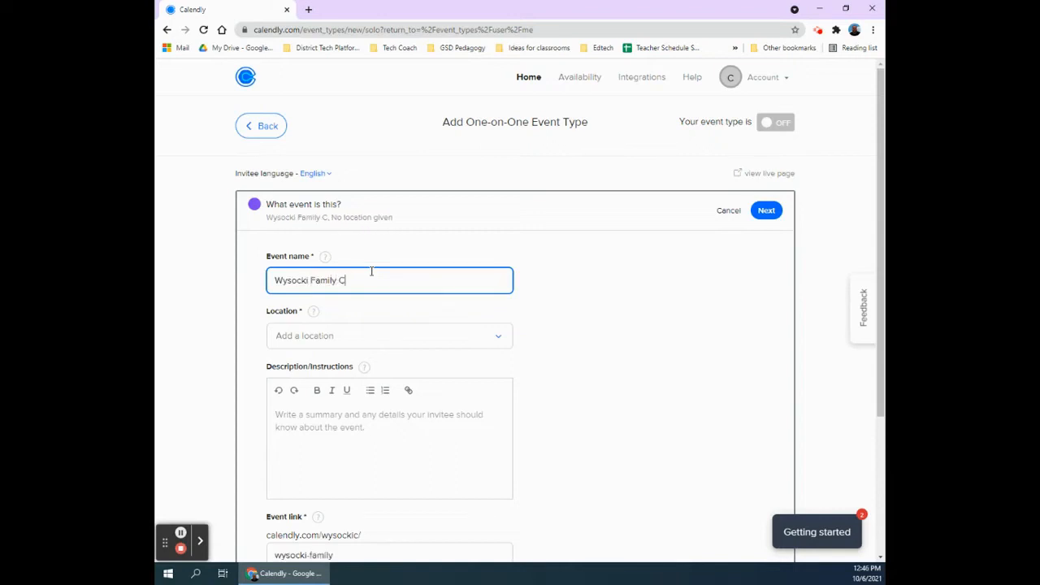
{"action": "key", "text": "BackSpace"}
{"action": "key", "text": "BackSpace"}
{"action": "type", "text": "ference"}
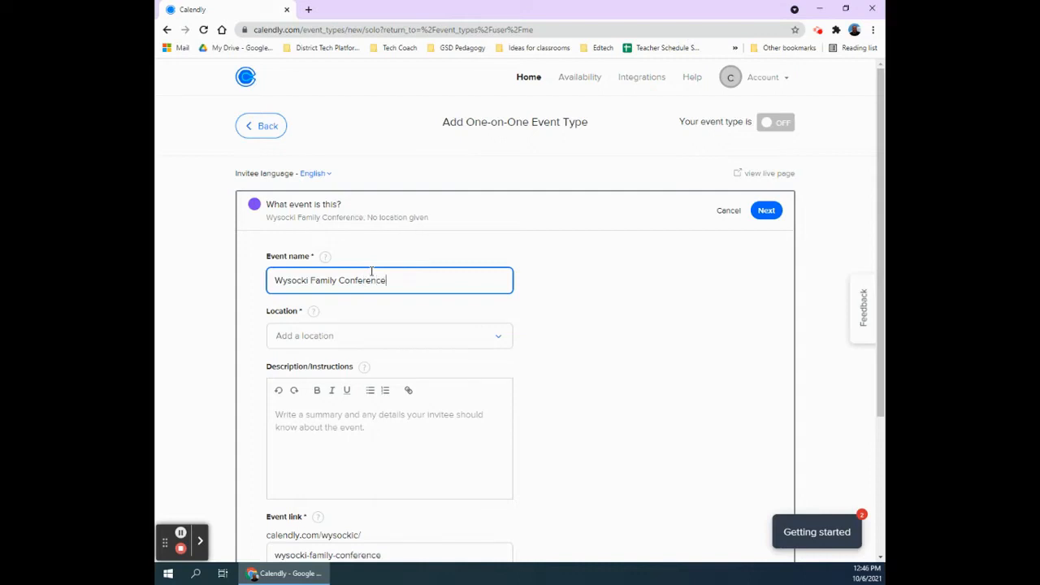
- Add an in-person meeting location to the event with the place "GHS Room 100L"
{"action": "left_click", "coordinate": [369, 340]}
{"action": "left_click", "coordinate": [365, 359]}
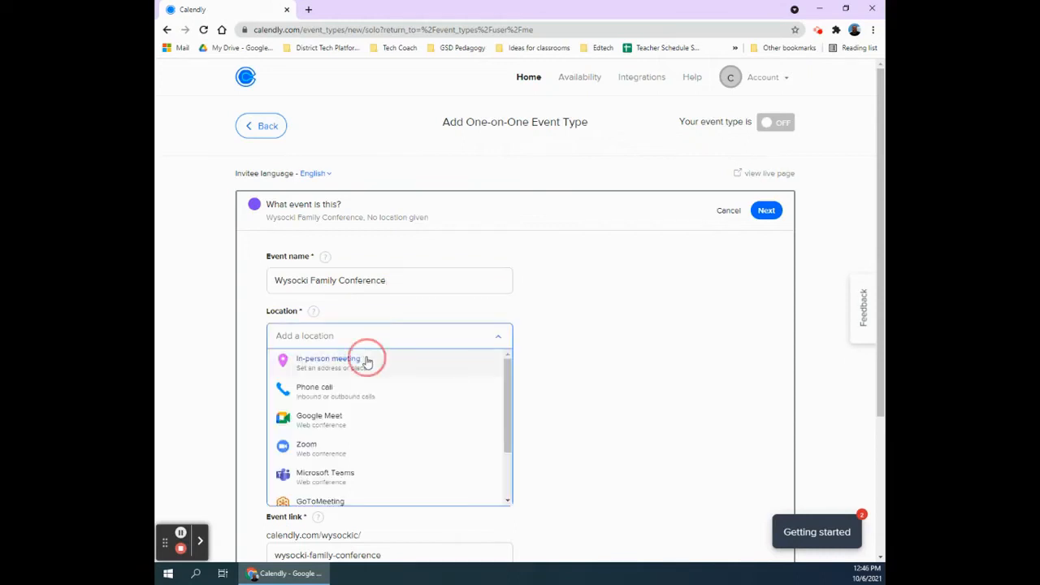
{"action": "left_click", "coordinate": [481, 194]}
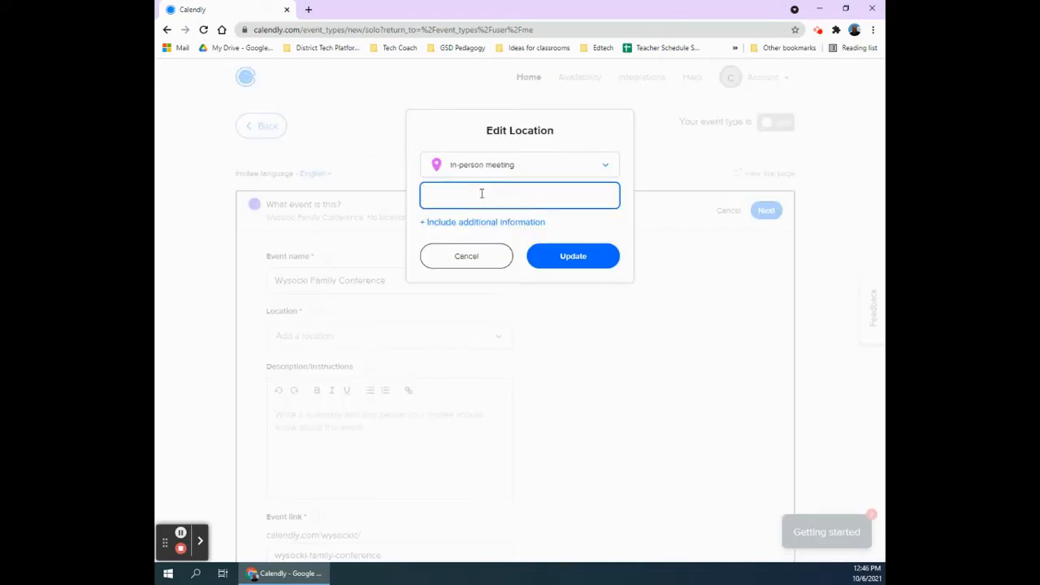
{"action": "type", "text": "GHS Room 100L"}
{"action": "left_click", "coordinate": [574, 257]}
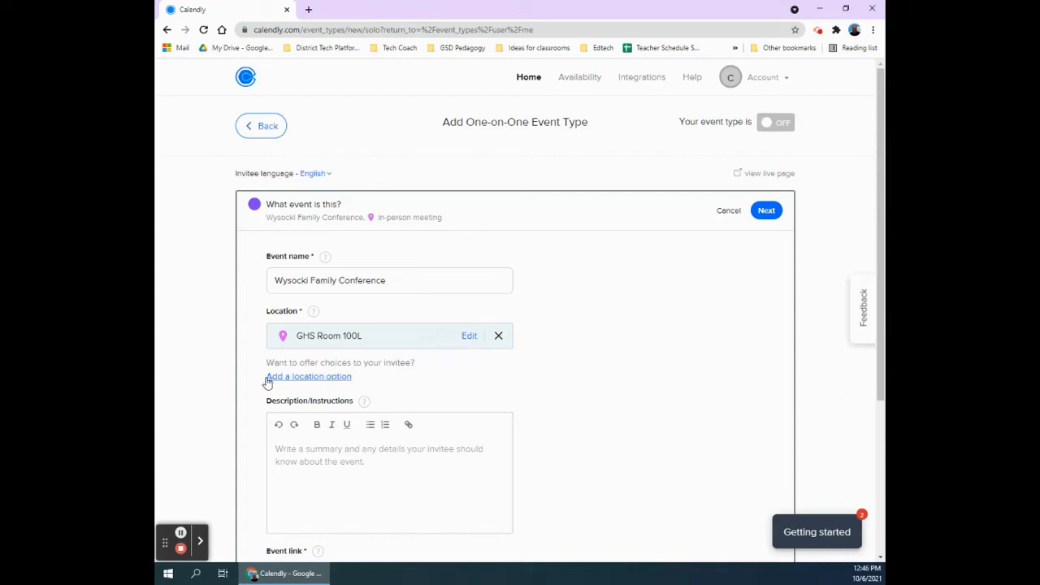
- Add Zoom as a second location option for the invitee to choose
{"action": "left_click_drag", "start_coordinate": [269, 379], "coordinate": [362, 379]}
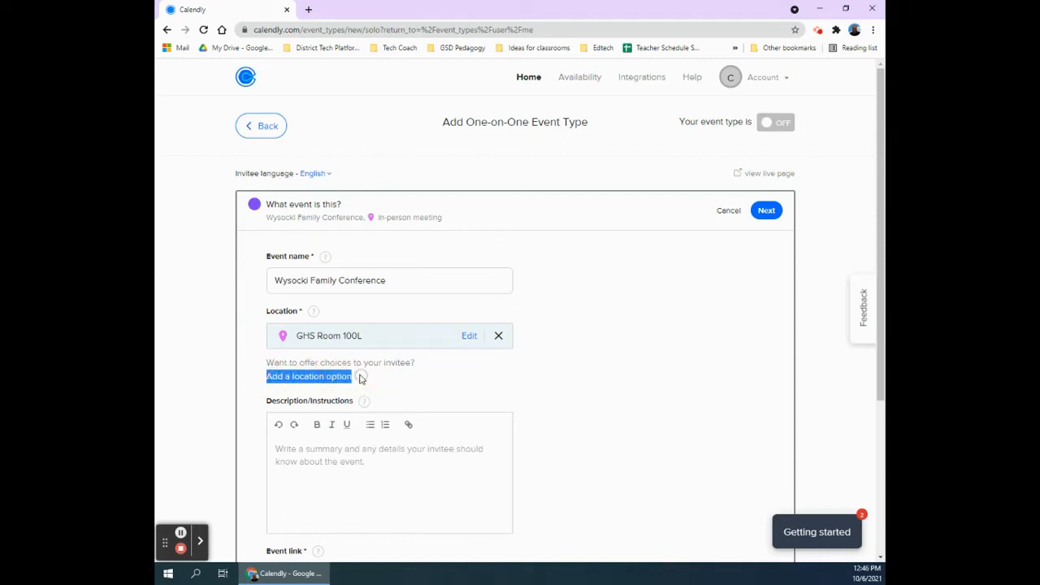
{"action": "left_click", "coordinate": [332, 376]}
{"action": "left_click", "coordinate": [329, 377]}
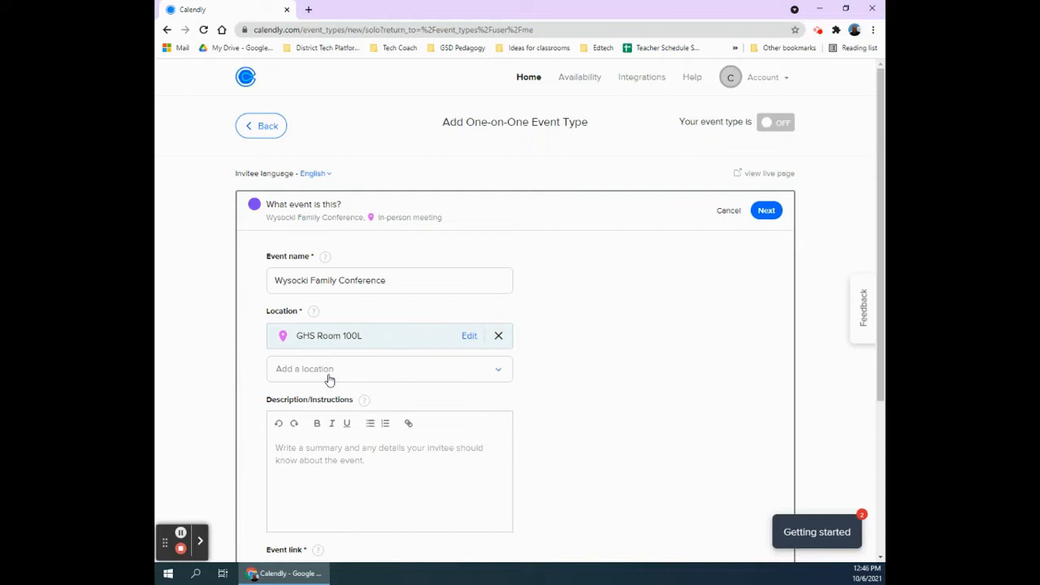
{"action": "left_click", "coordinate": [329, 375]}
{"action": "left_click", "coordinate": [328, 485]}
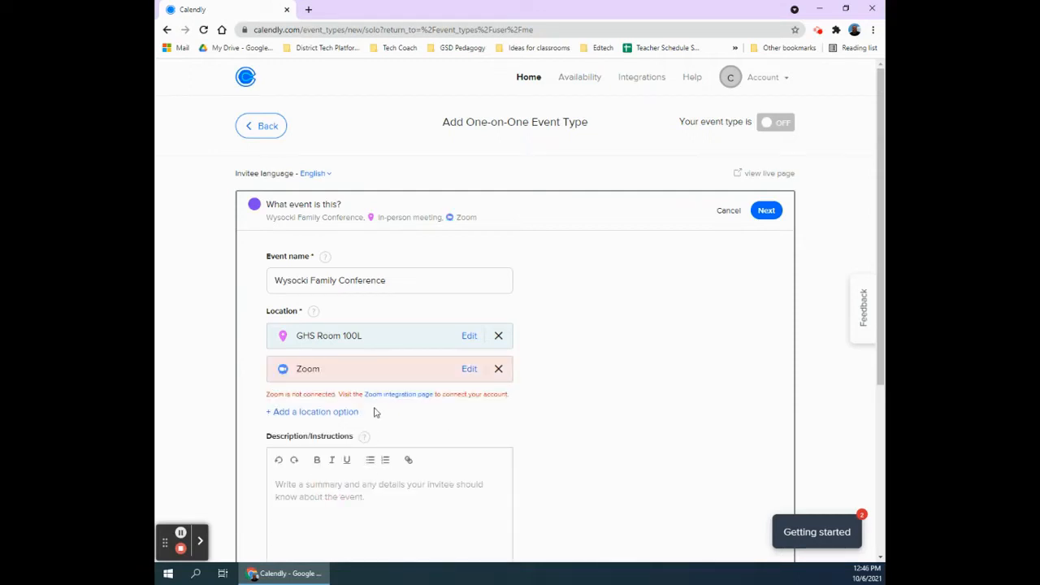
{"action": "left_click_drag", "start_coordinate": [273, 393], "coordinate": [488, 396]}
{"action": "left_click", "coordinate": [455, 410]}
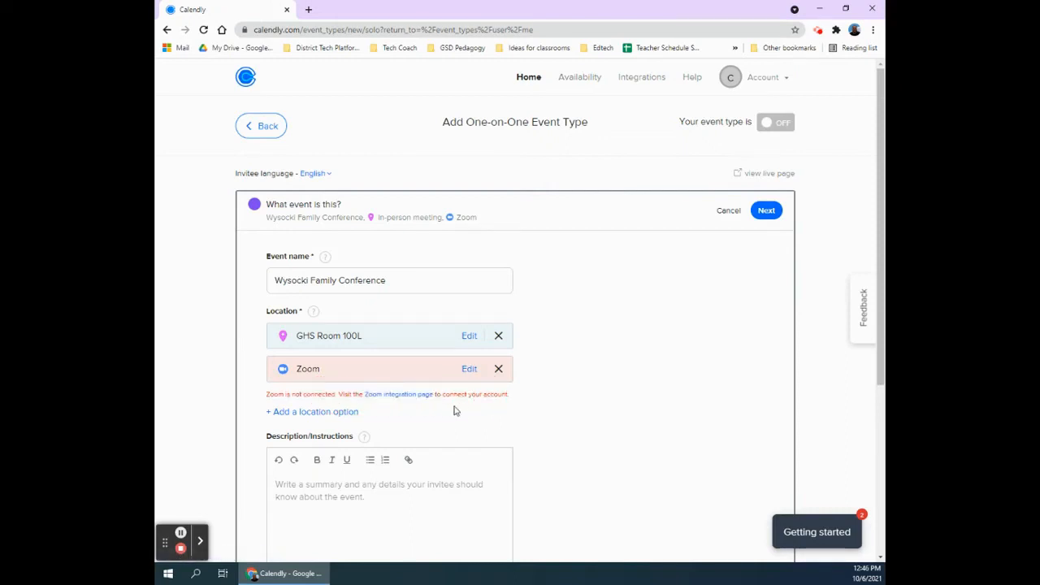
- Connect the Zoom account to Calendly through the Zoom integration page and go to the event types
{"action": "left_click", "coordinate": [396, 398]}
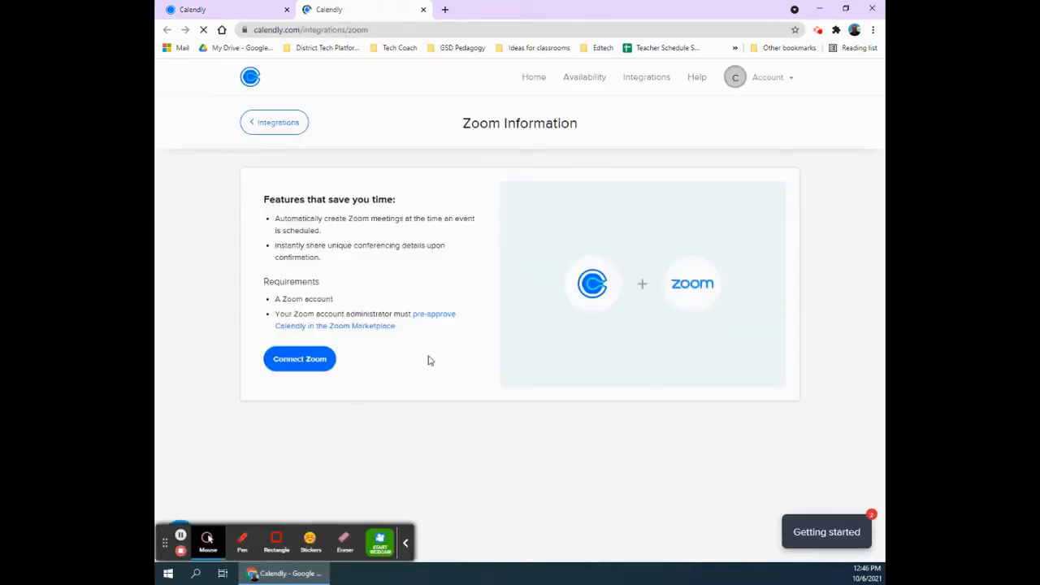
{"action": "left_click", "coordinate": [406, 542]}
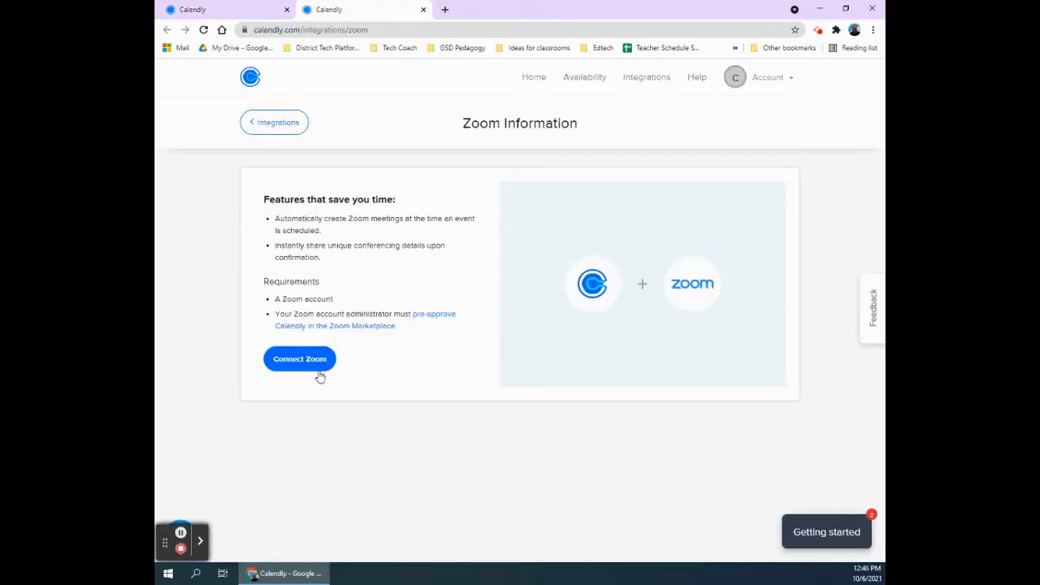
{"action": "left_click", "coordinate": [317, 365]}
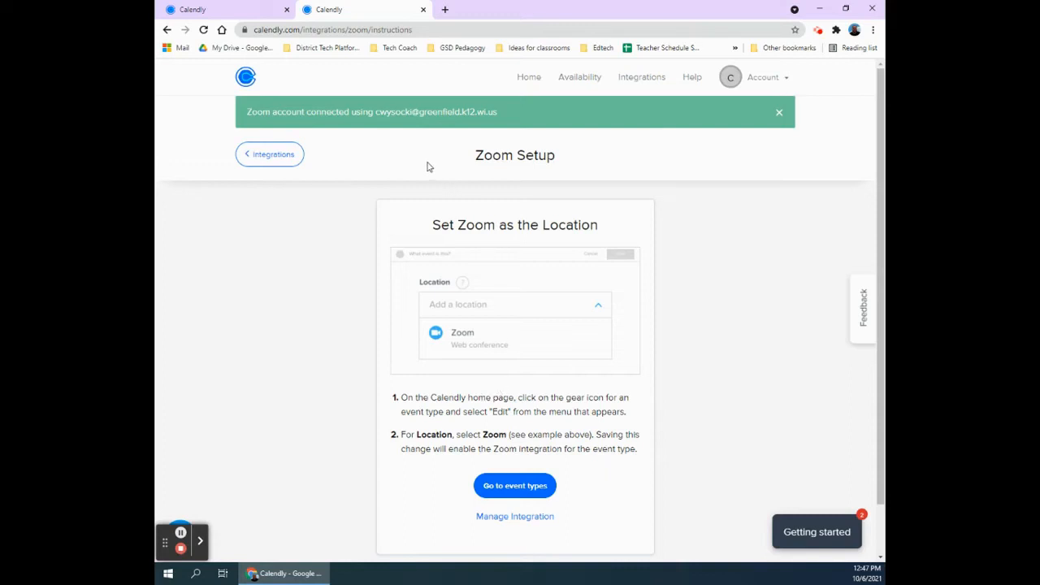
{"action": "left_click_drag", "start_coordinate": [375, 112], "coordinate": [499, 114]}
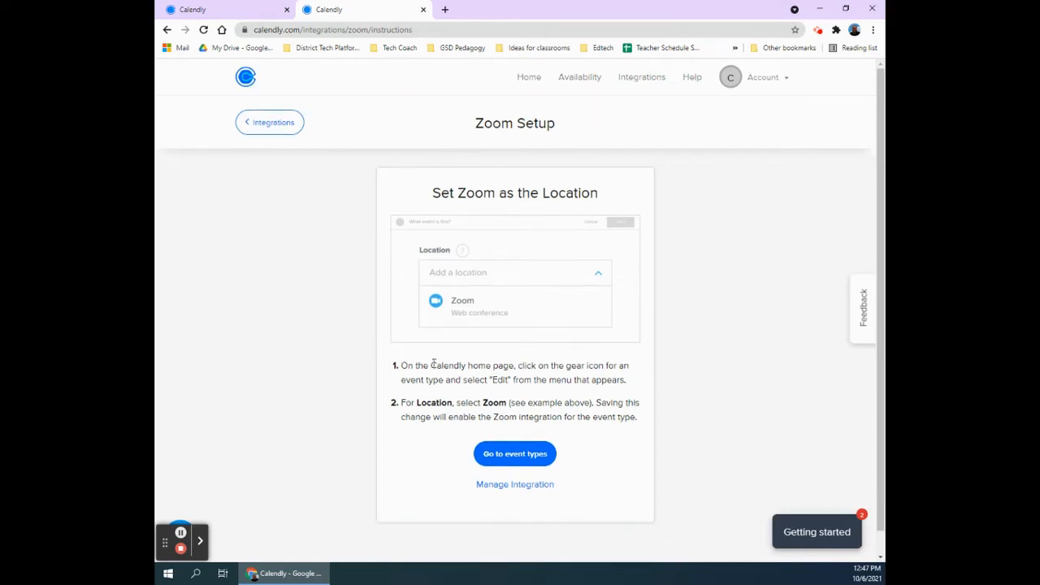
{"action": "left_click", "coordinate": [529, 462]}
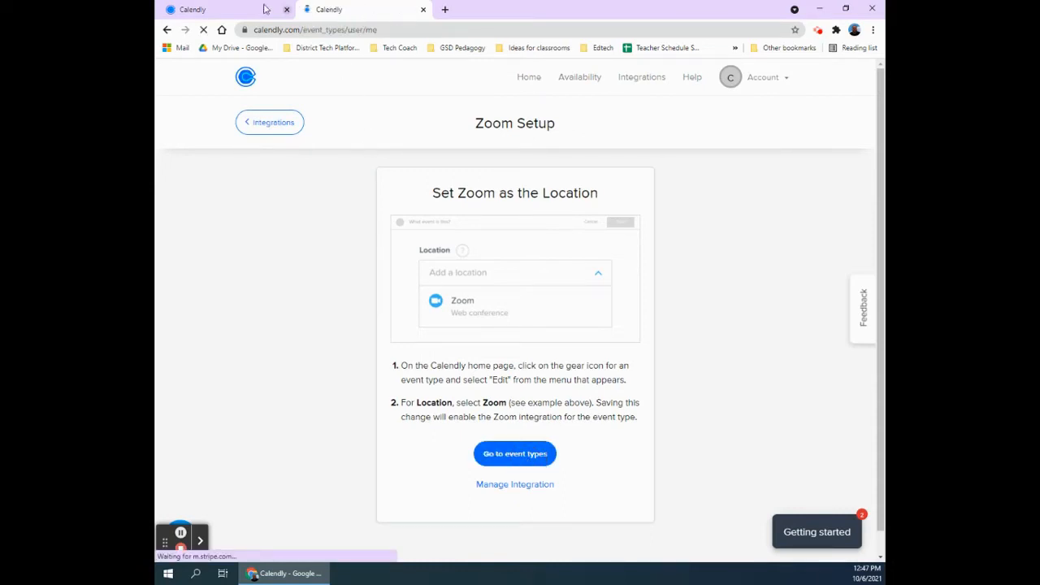
- Return to the one-on-one event being created and close the extra Calendly tab
{"action": "left_click", "coordinate": [235, 14]}
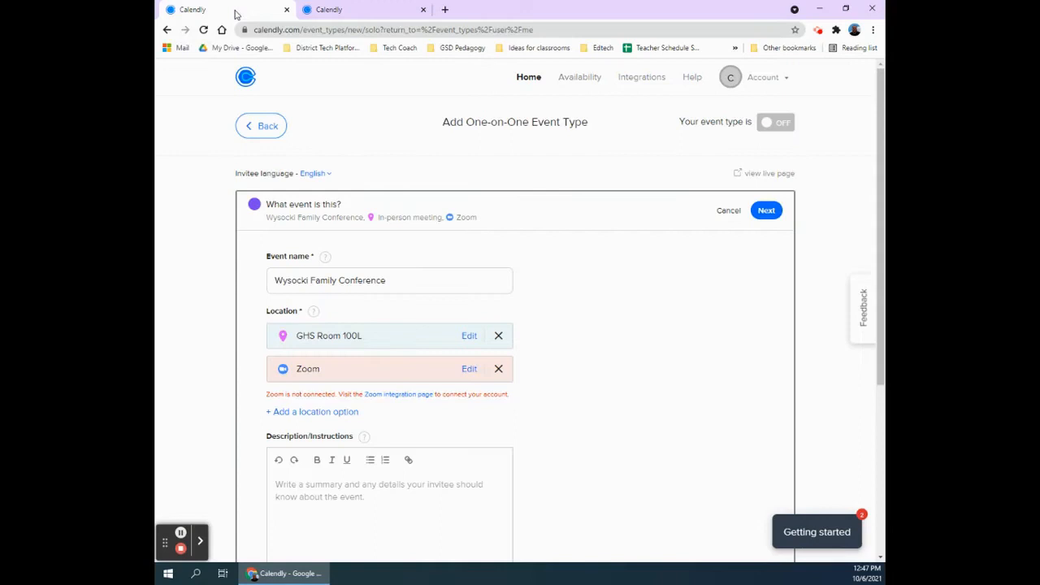
{"action": "left_click", "coordinate": [349, 10]}
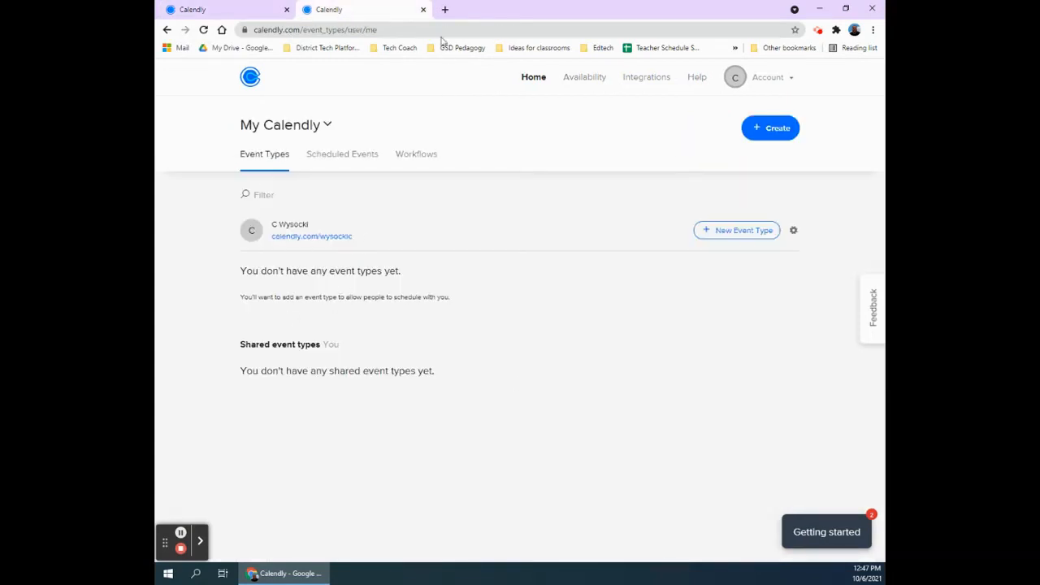
{"action": "left_click", "coordinate": [423, 10]}
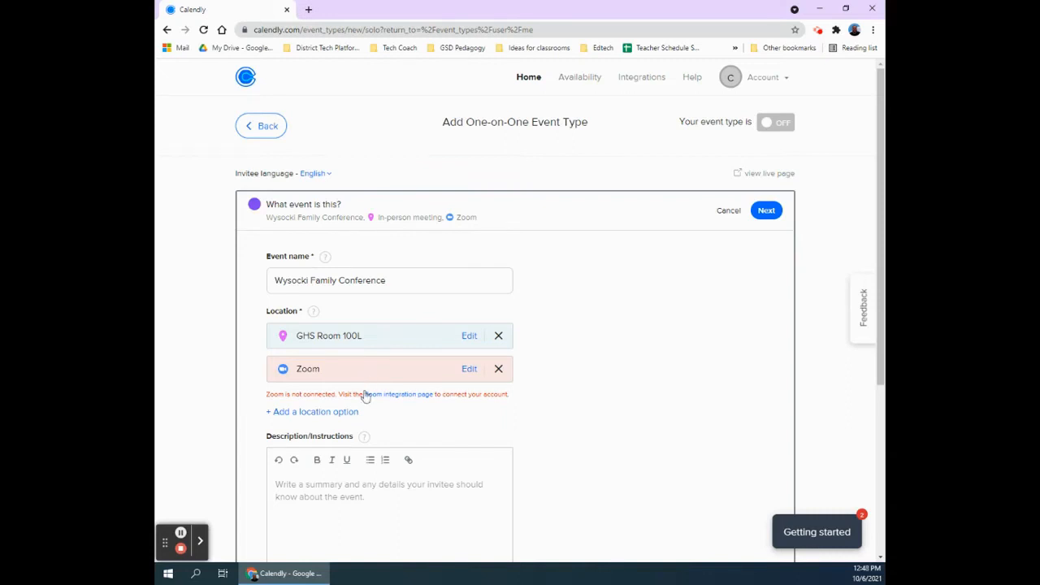
- Leave the event description blank, save the event details, and continue to the booking settings
{"action": "scroll", "coordinate": [374, 394], "scroll_direction": "down", "scroll_amount": 1}
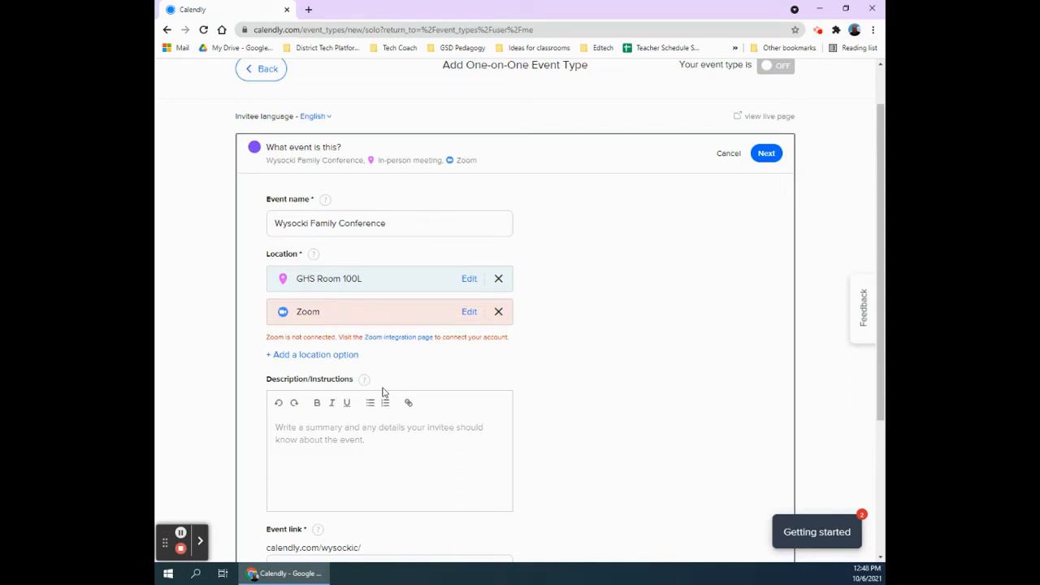
{"action": "scroll", "coordinate": [386, 391], "scroll_direction": "down", "scroll_amount": 1}
{"action": "left_click", "coordinate": [346, 366]}
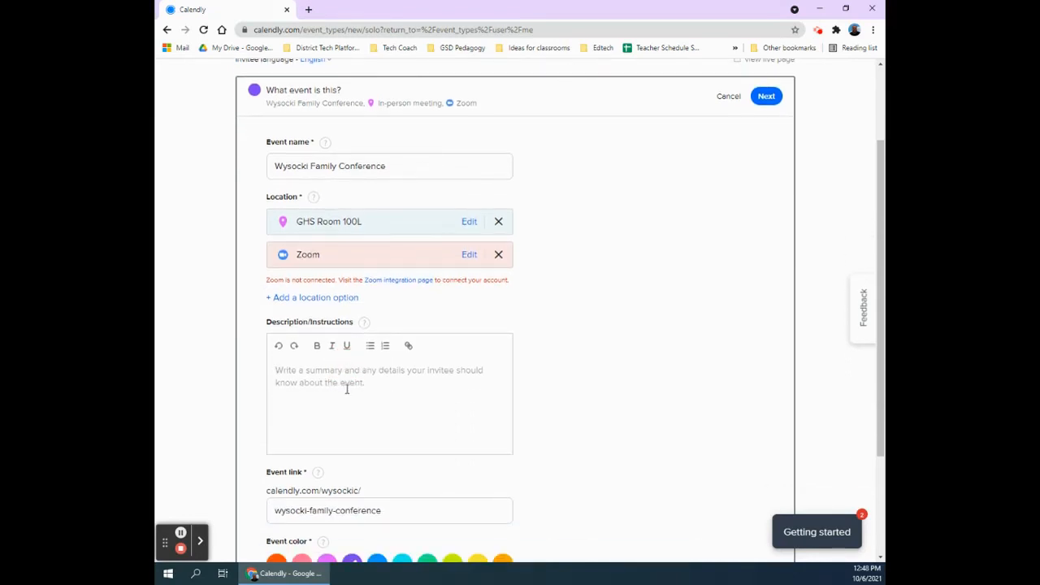
{"action": "scroll", "coordinate": [357, 386], "scroll_direction": "down", "scroll_amount": 2}
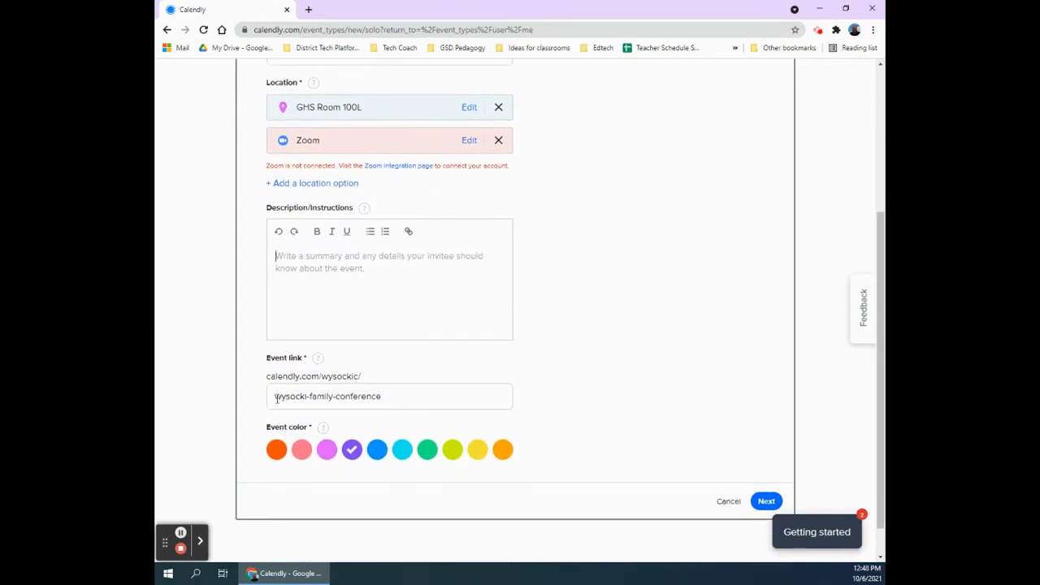
{"action": "left_click", "coordinate": [768, 501]}
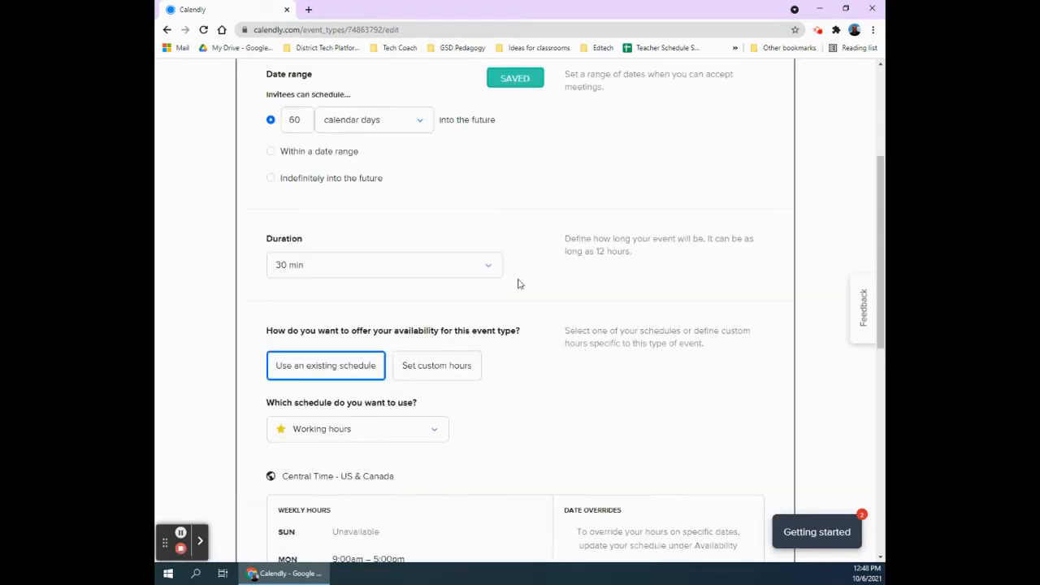
- Set the event duration to a custom length of 10 min
{"action": "scroll", "coordinate": [420, 194], "scroll_direction": "up", "scroll_amount": 2}
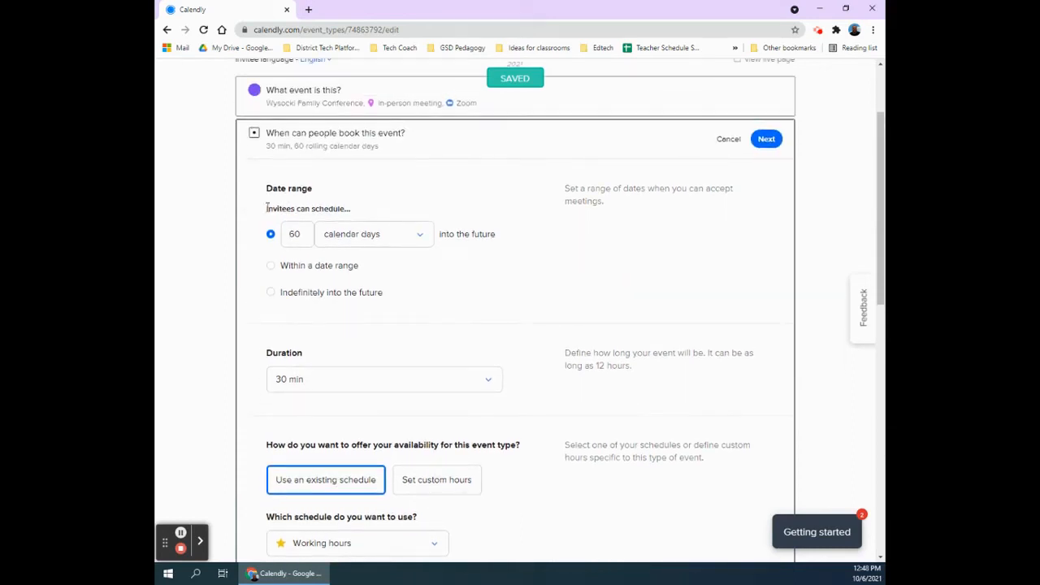
{"action": "left_click_drag", "start_coordinate": [266, 208], "coordinate": [351, 210]}
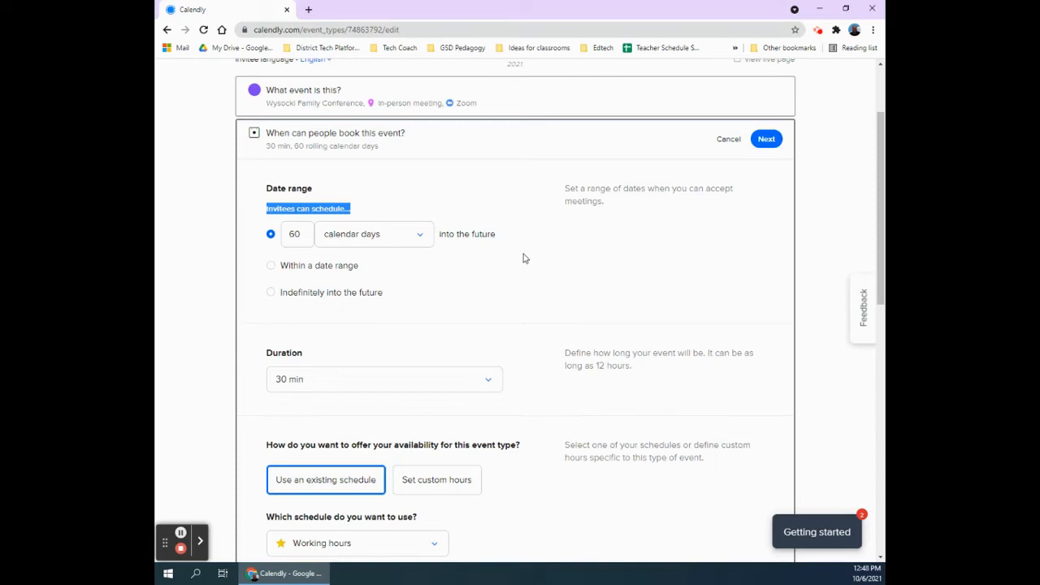
{"action": "left_click", "coordinate": [491, 387]}
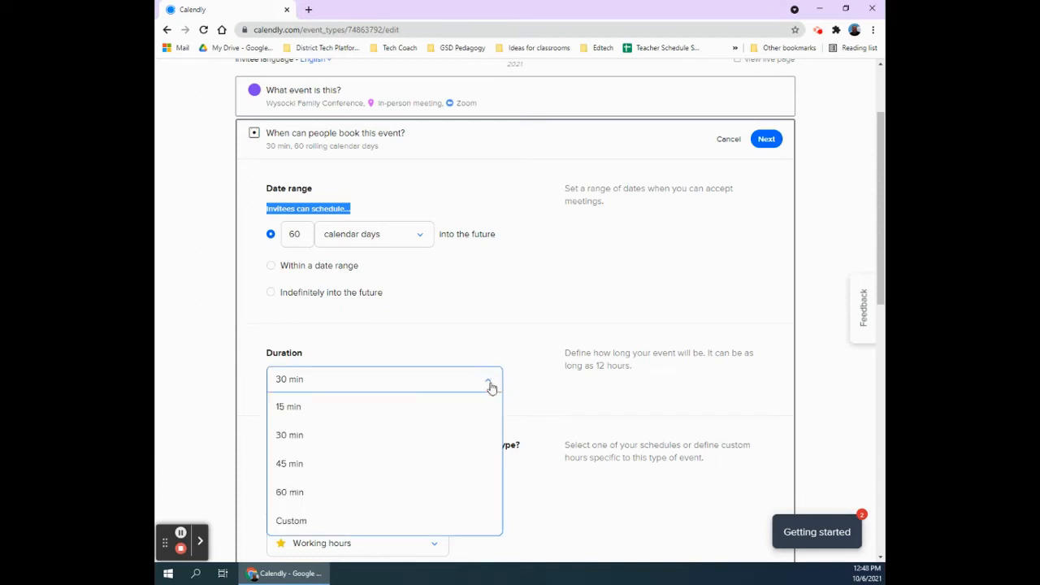
{"action": "left_click", "coordinate": [300, 524]}
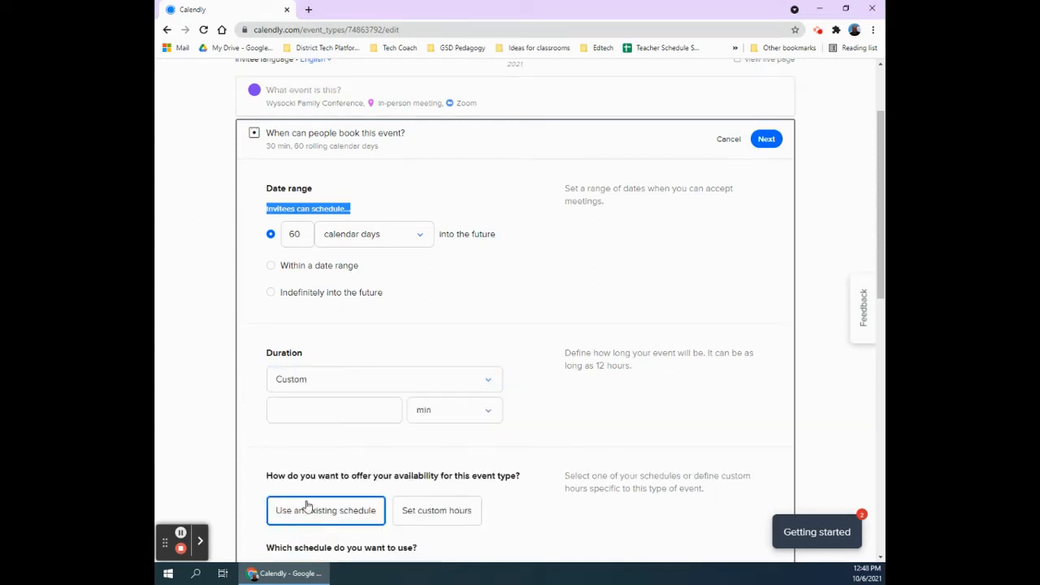
{"action": "left_click", "coordinate": [328, 412]}
{"action": "type", "text": "10"}
{"action": "left_click", "coordinate": [311, 445]}
- Switch the event's availability to custom hours and make Monday through Friday unavailable in the weekly hours
{"action": "scroll", "coordinate": [361, 402], "scroll_direction": "down", "scroll_amount": 3}
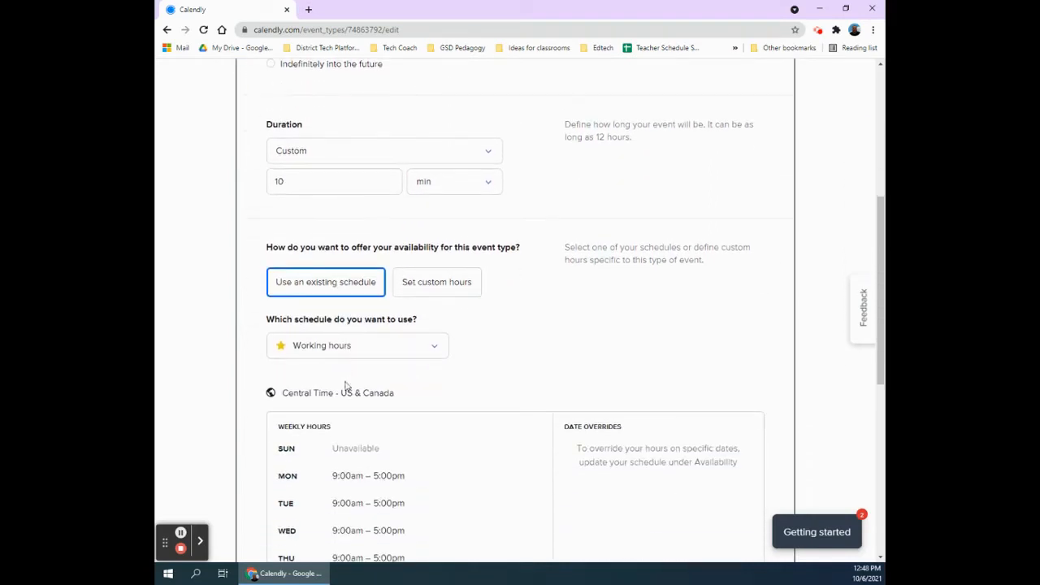
{"action": "scroll", "coordinate": [305, 399], "scroll_direction": "down", "scroll_amount": 2}
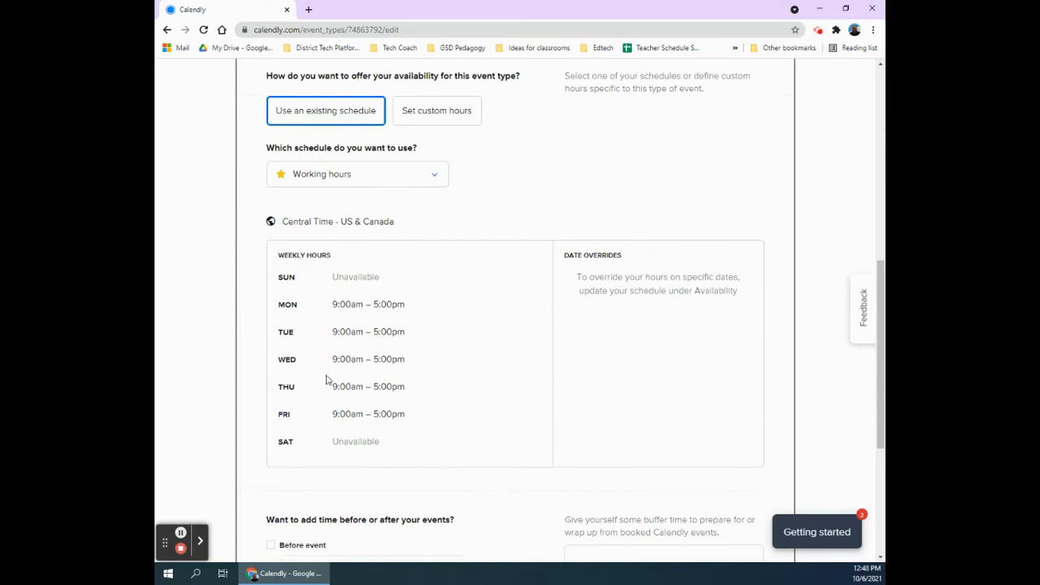
{"action": "scroll", "coordinate": [349, 325], "scroll_direction": "up", "scroll_amount": 1}
{"action": "left_click", "coordinate": [335, 292]}
{"action": "left_click", "coordinate": [337, 291]}
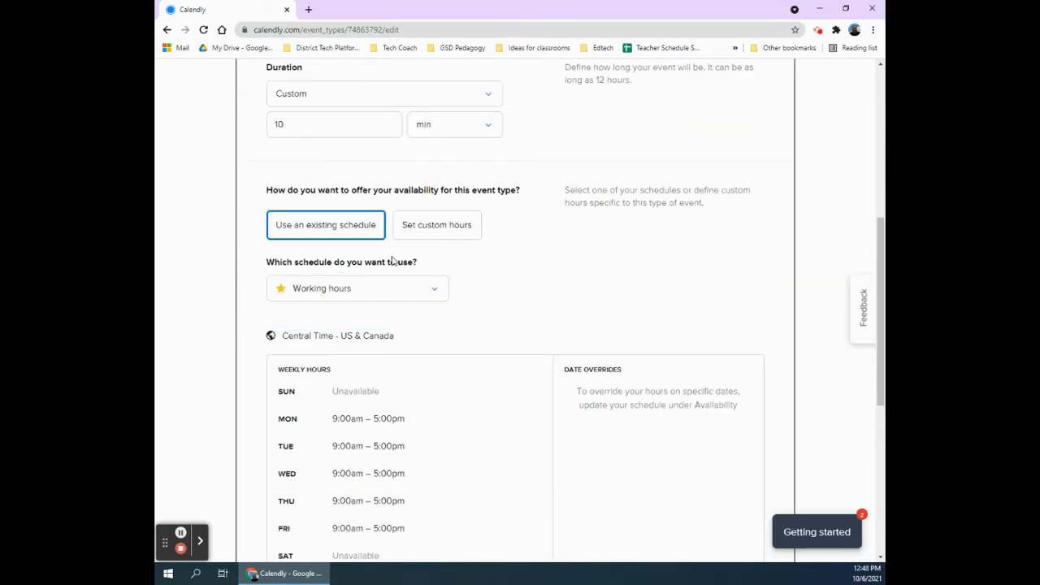
{"action": "left_click", "coordinate": [434, 235]}
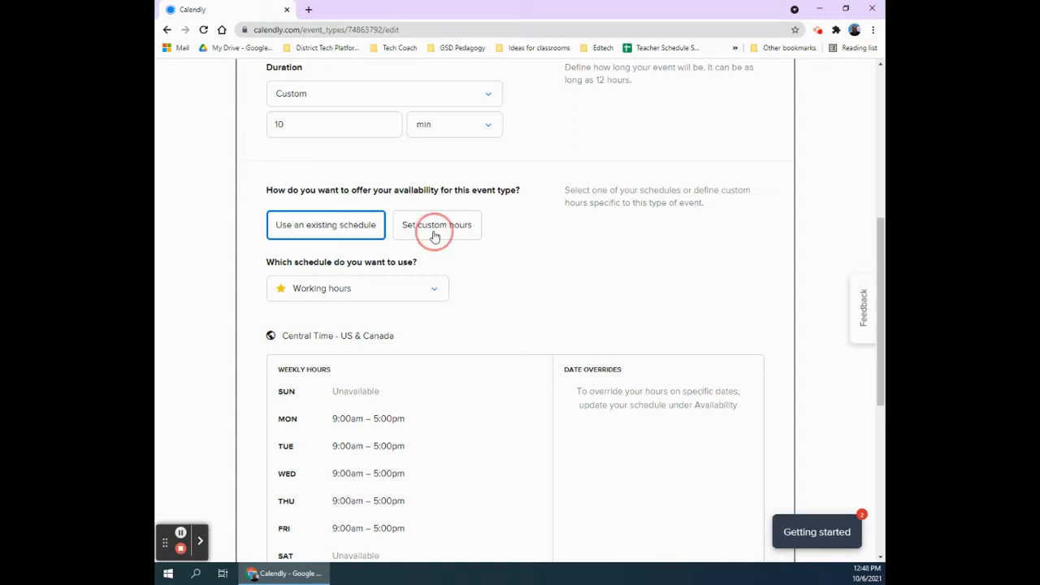
{"action": "left_click", "coordinate": [284, 421]}
{"action": "left_click", "coordinate": [282, 469]}
{"action": "scroll", "coordinate": [283, 471], "scroll_direction": "down", "scroll_amount": 3}
{"action": "left_click", "coordinate": [285, 406]}
{"action": "left_click", "coordinate": [285, 455]}
{"action": "left_click", "coordinate": [284, 505]}
{"action": "scroll", "coordinate": [383, 379], "scroll_direction": "down", "scroll_amount": 3}
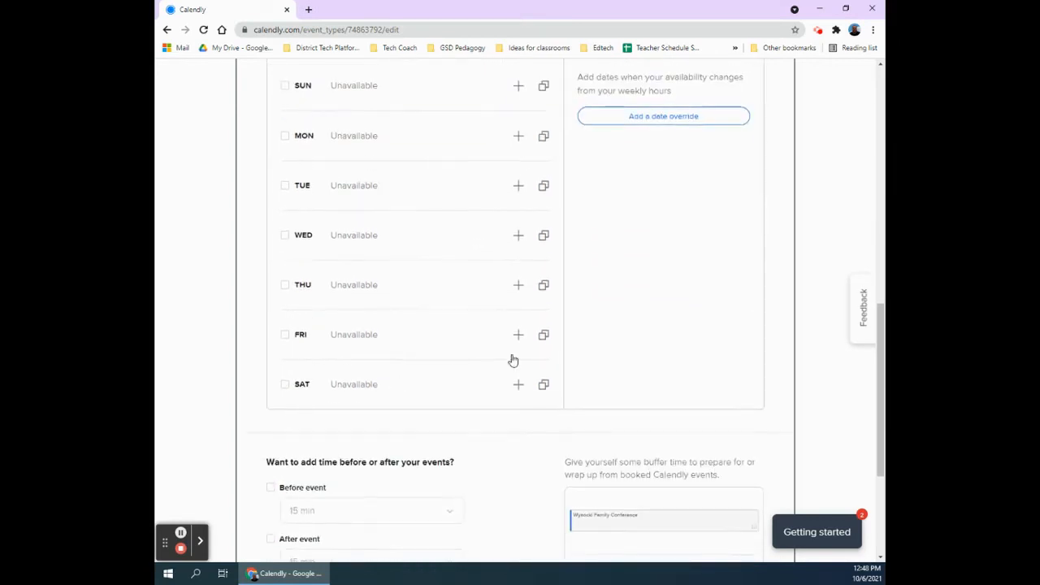
- Start a date override and select November 11, 2021
{"action": "scroll", "coordinate": [513, 360], "scroll_direction": "up", "scroll_amount": 3}
{"action": "left_click_drag", "start_coordinate": [582, 226], "coordinate": [658, 233]}
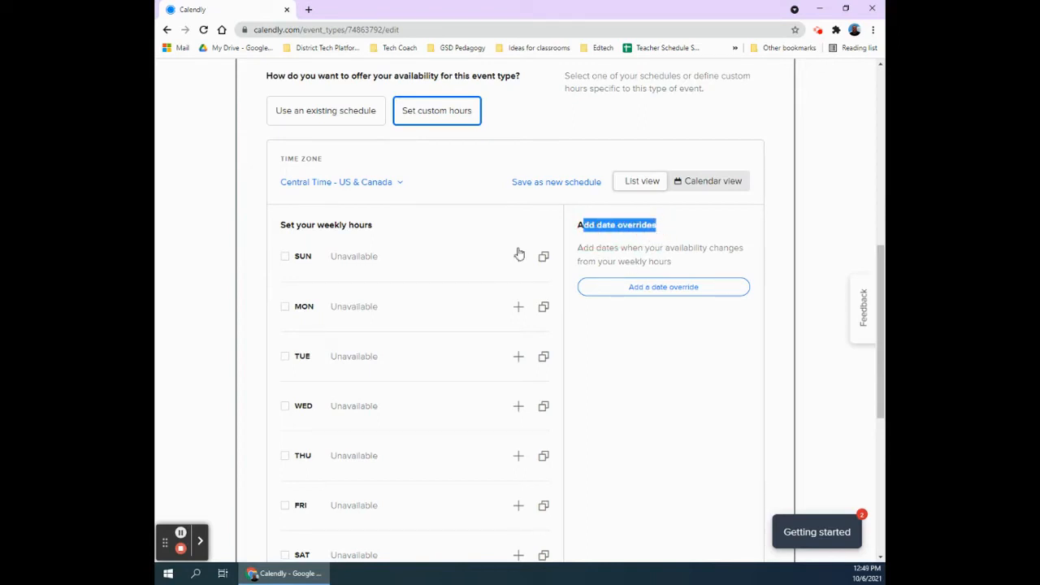
{"action": "left_click", "coordinate": [653, 286]}
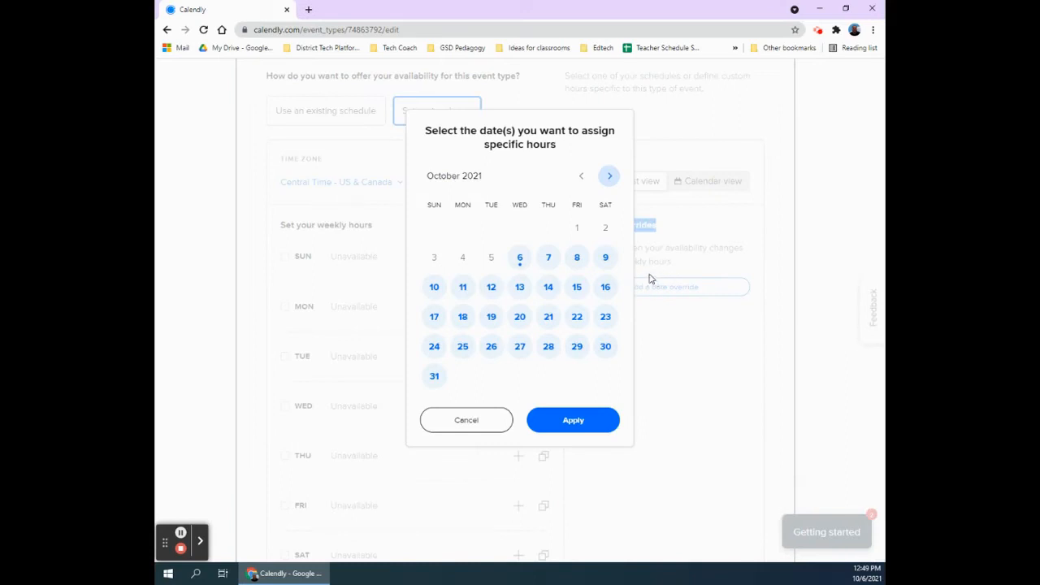
{"action": "left_click", "coordinate": [610, 175]}
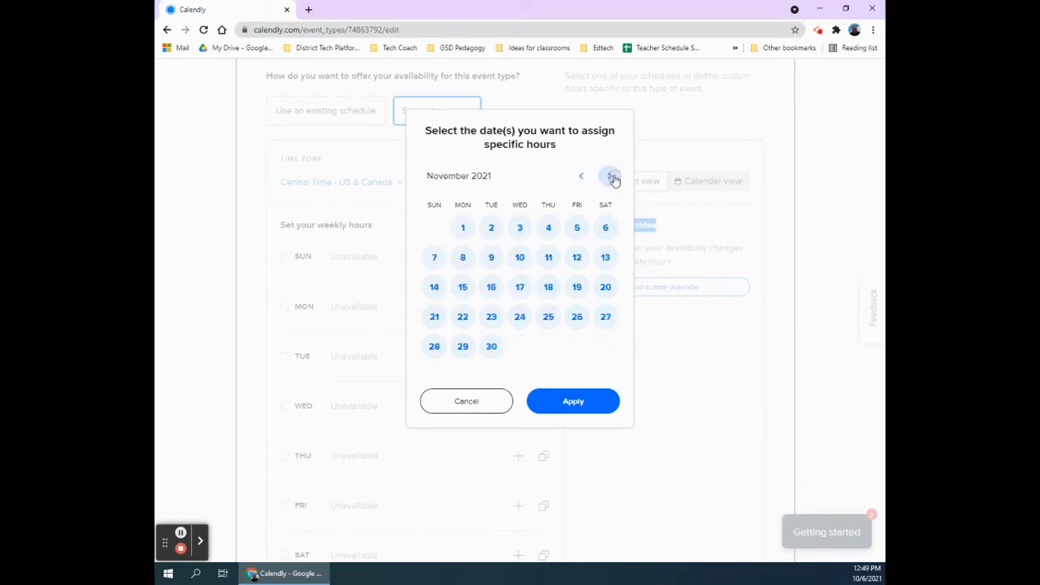
{"action": "left_click", "coordinate": [552, 262]}
- Set the override's available hours to 3:30pm – 7:45pm and apply it
{"action": "left_click", "coordinate": [447, 418]}
{"action": "scroll", "coordinate": [455, 479], "scroll_direction": "down", "scroll_amount": 5}
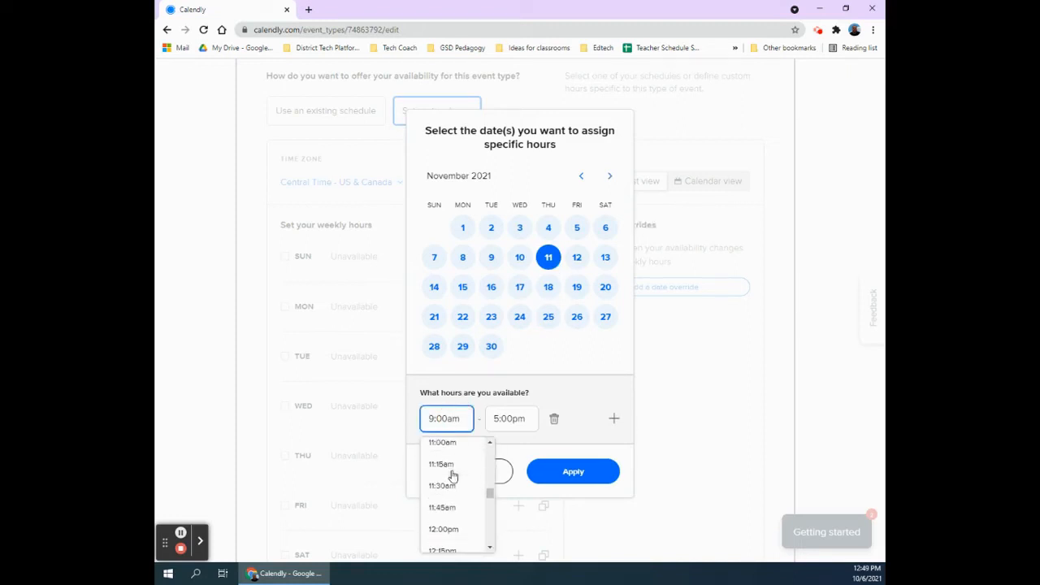
{"action": "scroll", "coordinate": [461, 501], "scroll_direction": "down", "scroll_amount": 3}
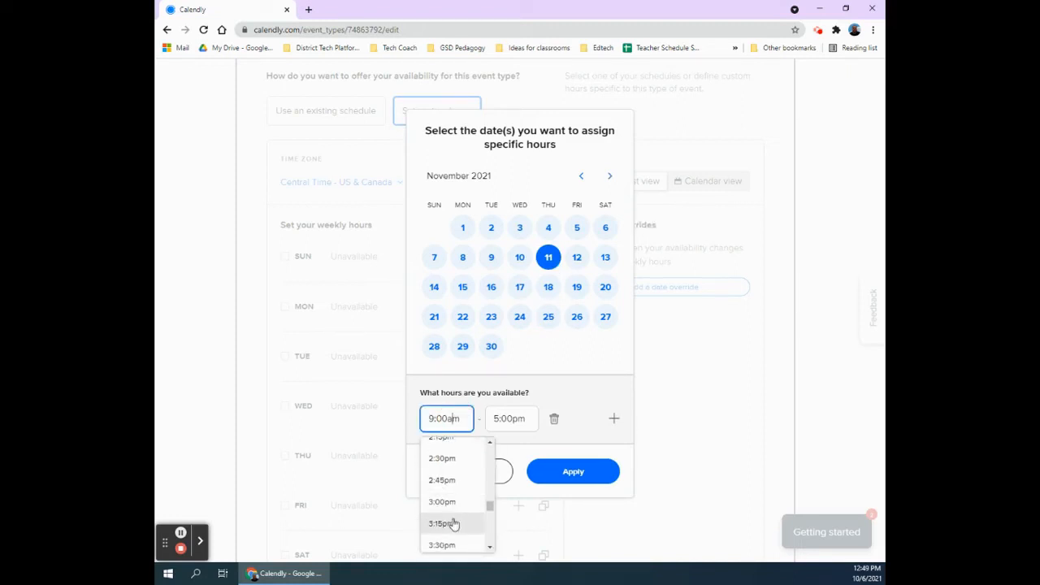
{"action": "left_click", "coordinate": [449, 543]}
{"action": "left_click", "coordinate": [524, 418]}
{"action": "scroll", "coordinate": [515, 475], "scroll_direction": "down", "scroll_amount": 3}
{"action": "scroll", "coordinate": [516, 471], "scroll_direction": "down", "scroll_amount": 2}
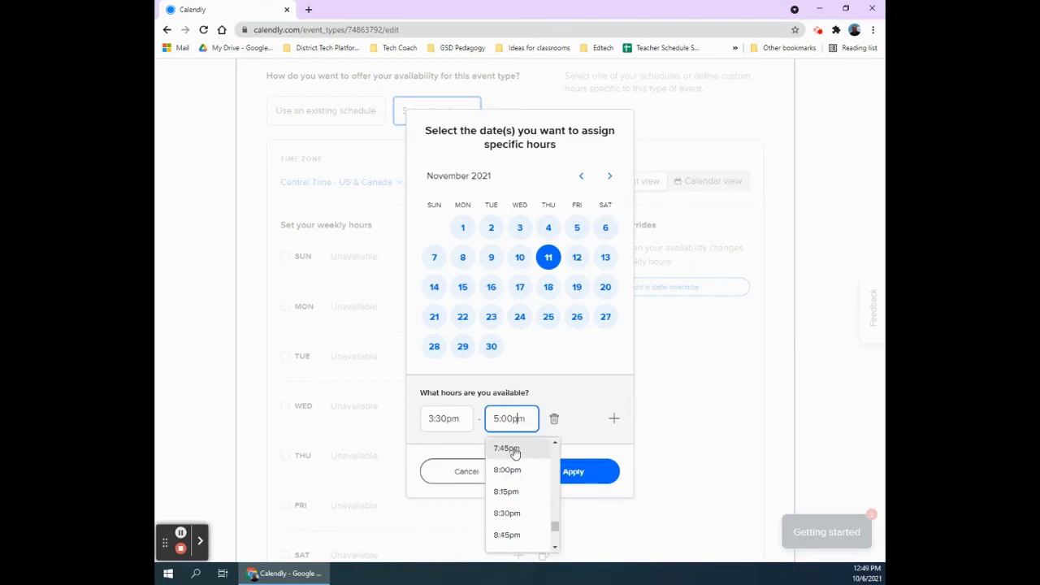
{"action": "left_click", "coordinate": [515, 454]}
{"action": "left_click", "coordinate": [566, 473]}
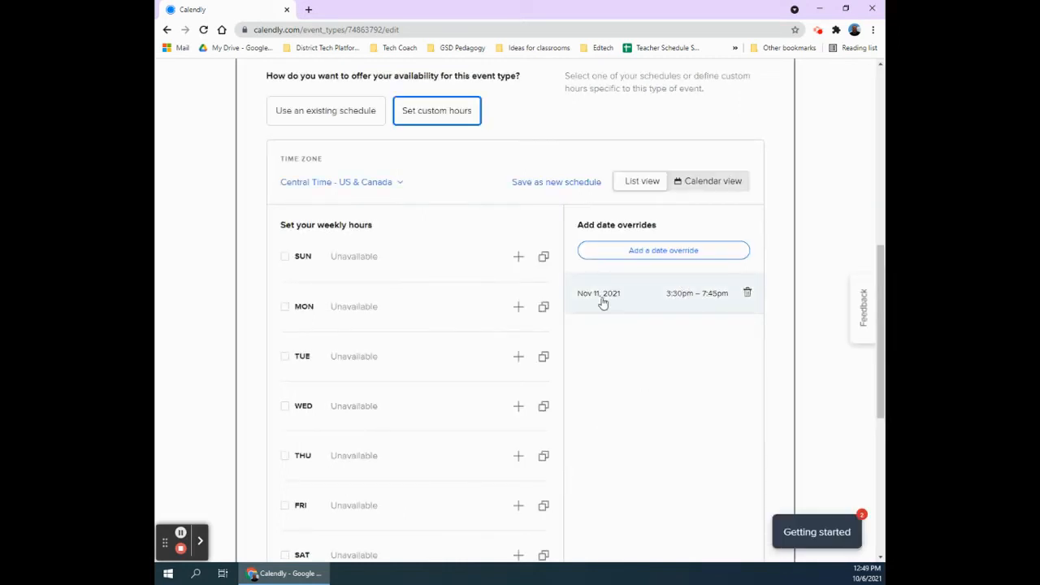
- Start another date override and select November 12, 2021
{"action": "left_click", "coordinate": [651, 250]}
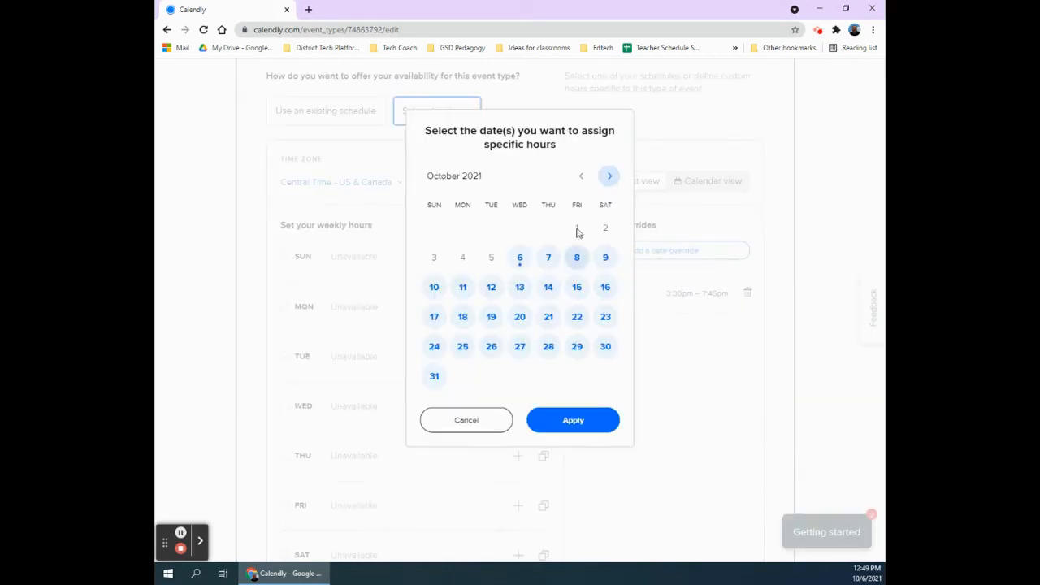
{"action": "left_click", "coordinate": [609, 177]}
{"action": "left_click", "coordinate": [579, 258]}
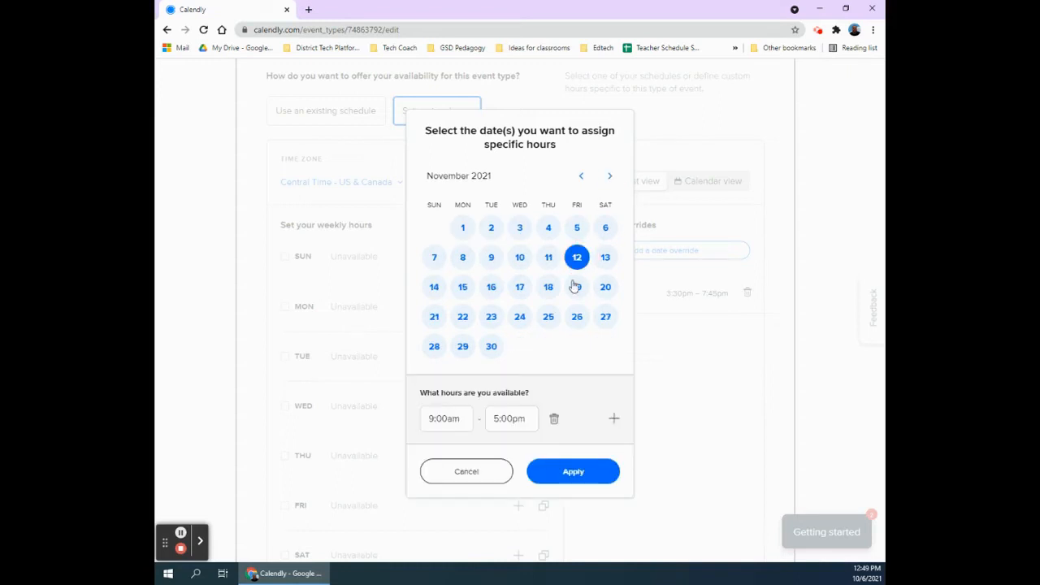
- Set the November 12 override's available hours to 7:30am – 2:15pm and apply it
{"action": "left_click", "coordinate": [453, 418]}
{"action": "scroll", "coordinate": [465, 485], "scroll_direction": "up", "scroll_amount": 4}
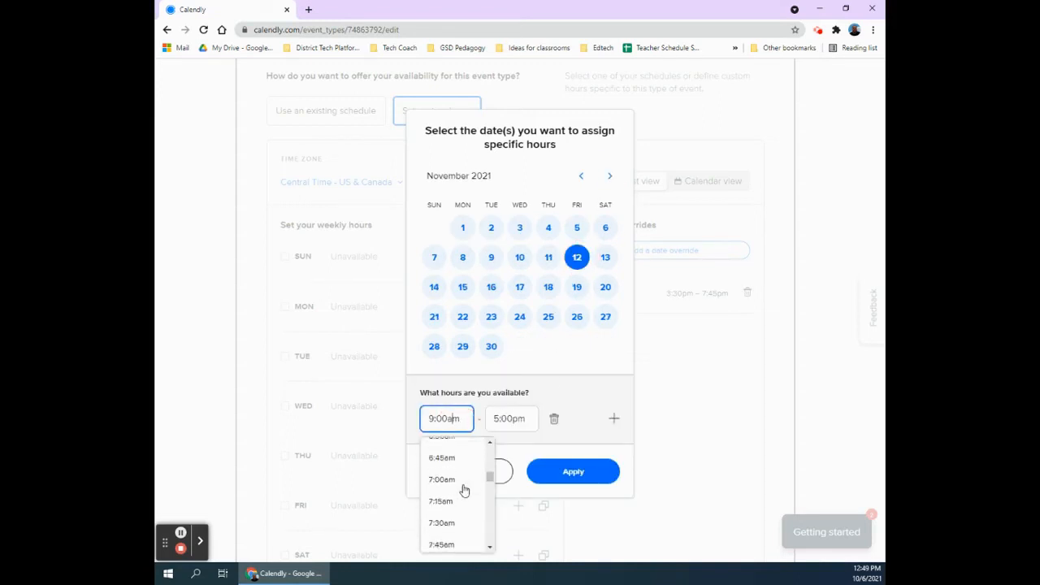
{"action": "left_click", "coordinate": [446, 536]}
{"action": "left_click", "coordinate": [518, 418]}
{"action": "scroll", "coordinate": [520, 474], "scroll_direction": "down", "scroll_amount": 3}
{"action": "scroll", "coordinate": [520, 474], "scroll_direction": "down", "scroll_amount": 5}
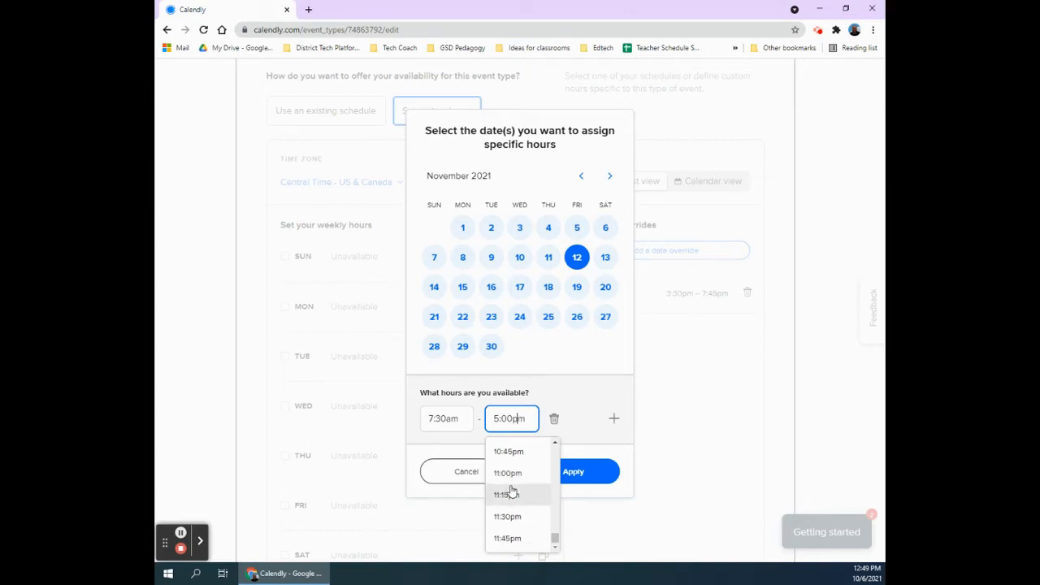
{"action": "scroll", "coordinate": [513, 488], "scroll_direction": "up", "scroll_amount": 4}
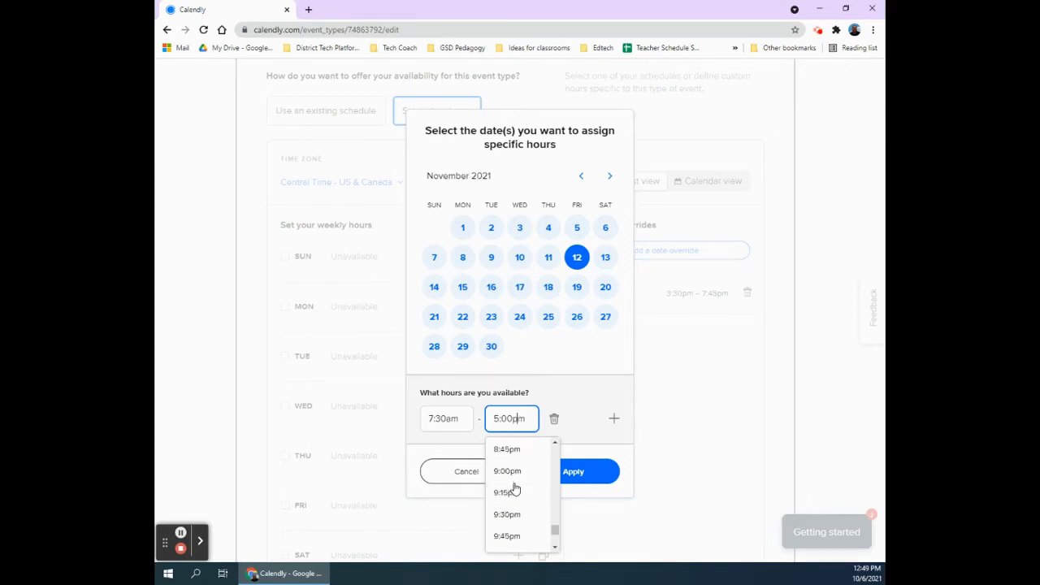
{"action": "scroll", "coordinate": [515, 481], "scroll_direction": "up", "scroll_amount": 5}
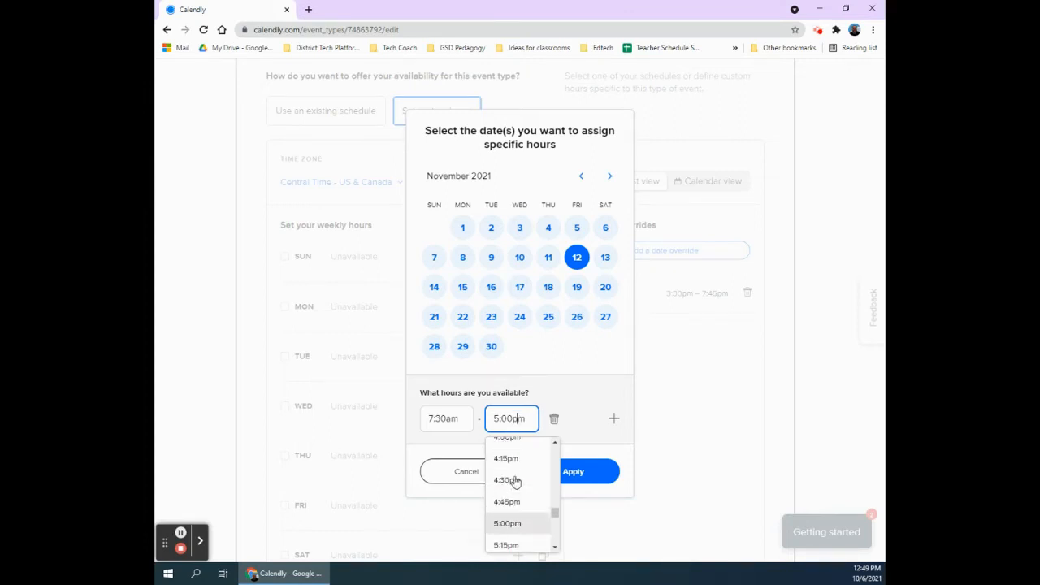
{"action": "scroll", "coordinate": [515, 481], "scroll_direction": "up", "scroll_amount": 4}
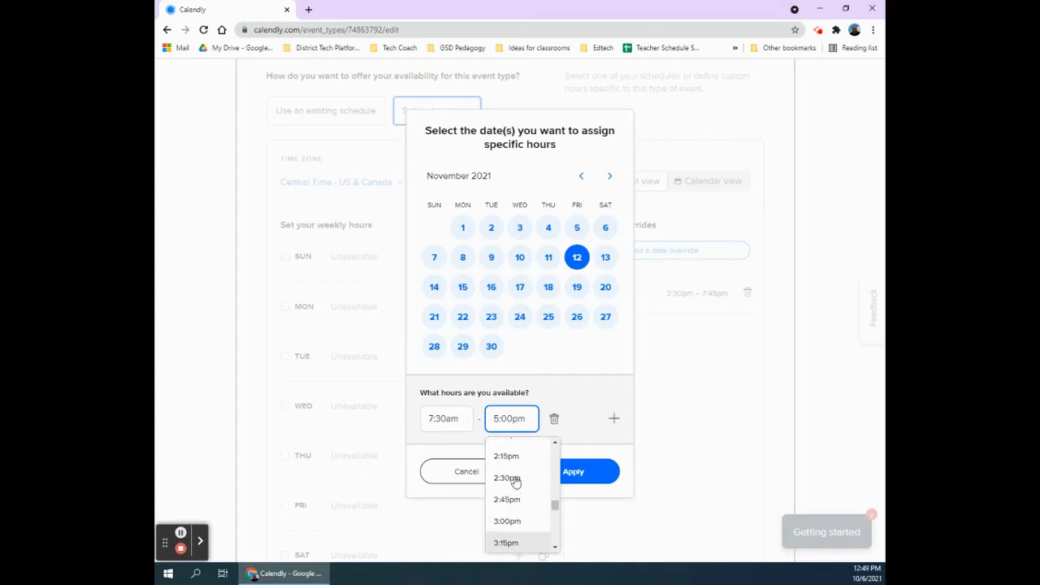
{"action": "left_click", "coordinate": [513, 457]}
{"action": "left_click", "coordinate": [573, 473]}
- Add a 5 min buffer before the event
{"action": "scroll", "coordinate": [295, 330], "scroll_direction": "down", "scroll_amount": 4}
{"action": "left_click", "coordinate": [275, 326]}
{"action": "left_click", "coordinate": [329, 348]}
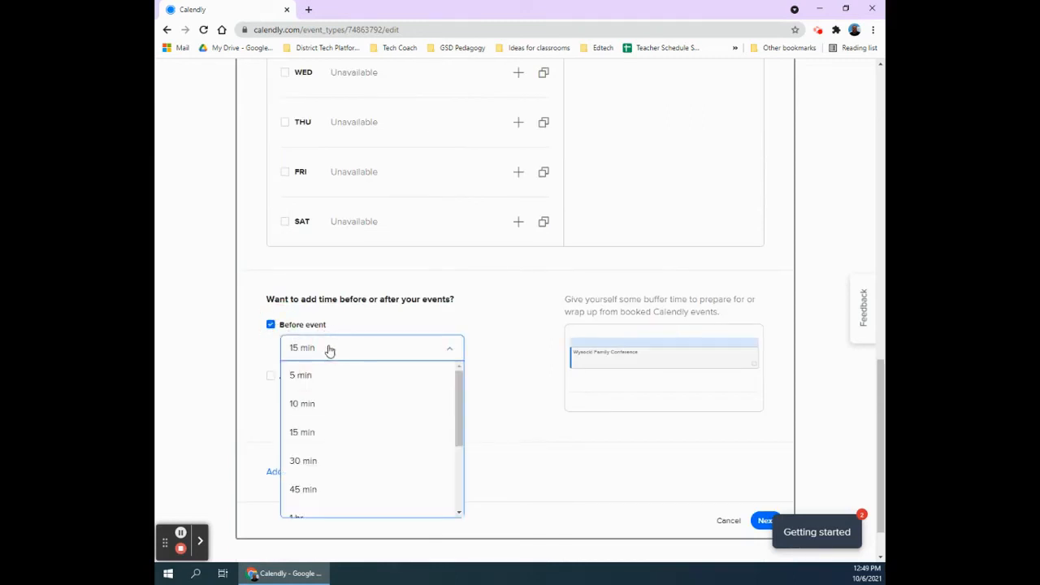
{"action": "left_click", "coordinate": [329, 374]}
- Add a 5 min buffer after the event and turn off the buffer before it
{"action": "left_click", "coordinate": [295, 383]}
{"action": "left_click", "coordinate": [302, 399]}
{"action": "left_click", "coordinate": [313, 424]}
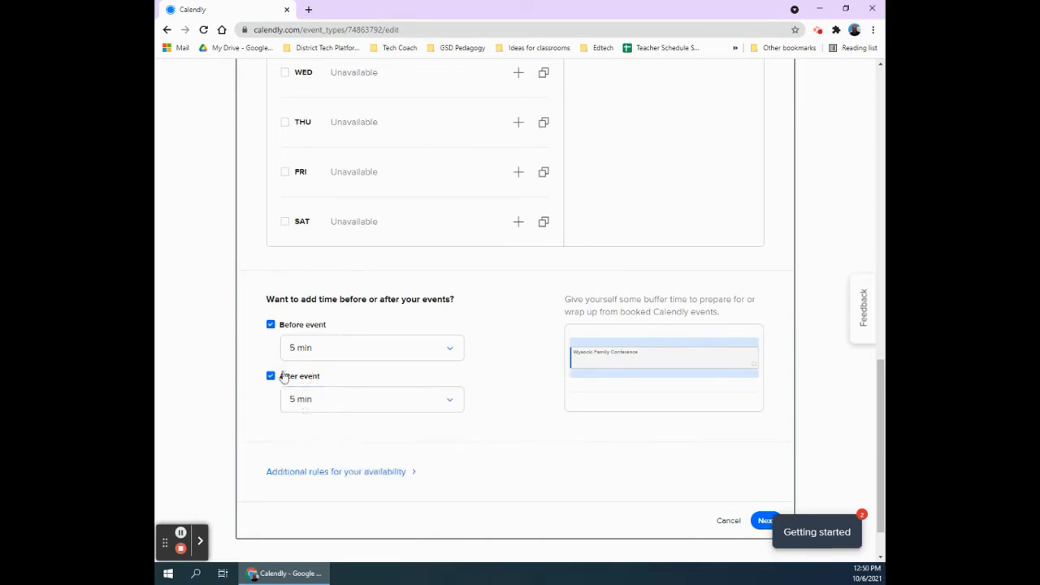
{"action": "left_click", "coordinate": [272, 325]}
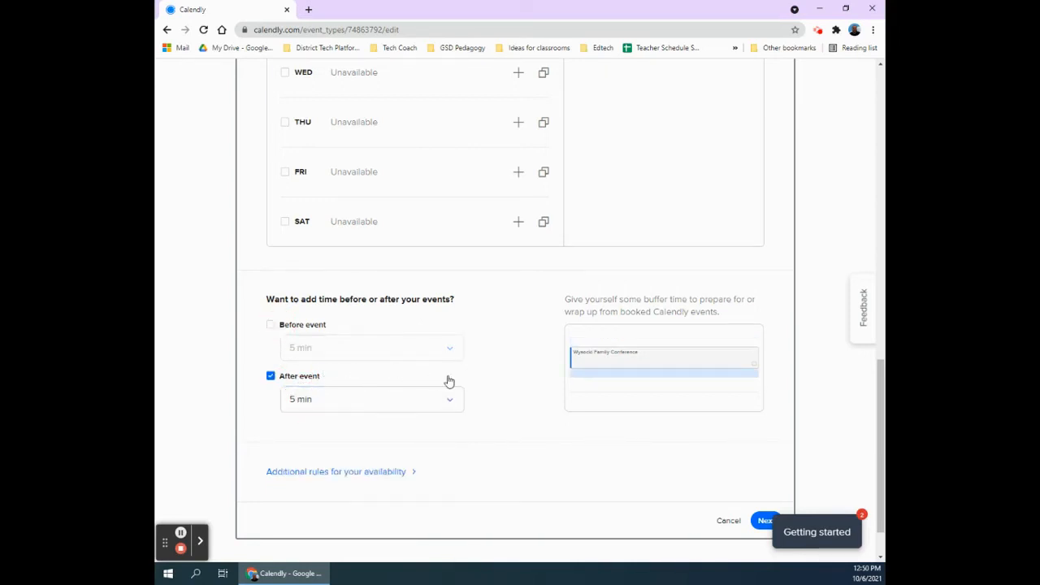
- Expand the additional availability rules and set the start time increments to 10 min
{"action": "left_click", "coordinate": [331, 478]}
{"action": "scroll", "coordinate": [366, 468], "scroll_direction": "down", "scroll_amount": 3}
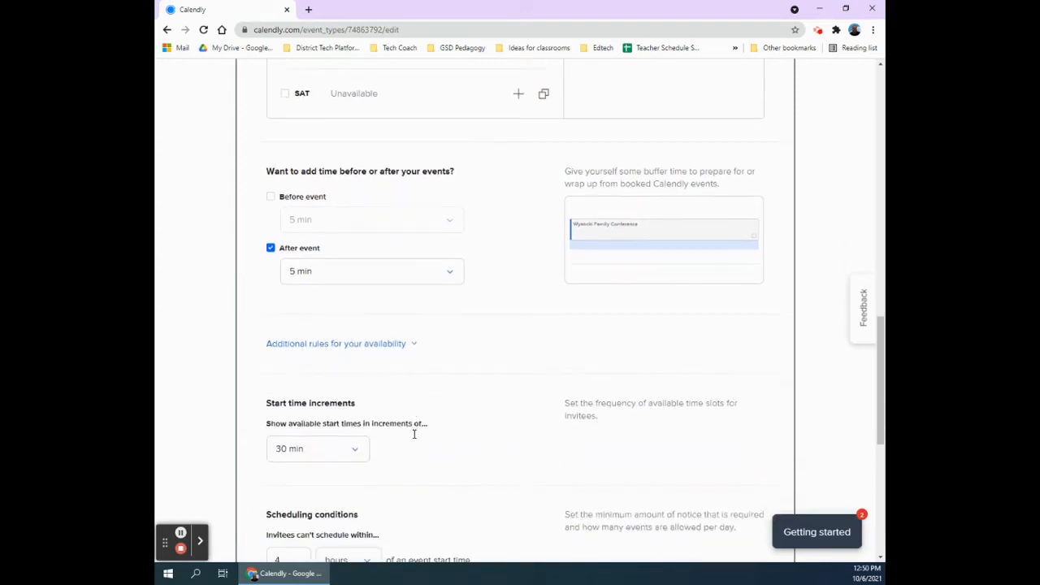
{"action": "left_click", "coordinate": [349, 350]}
{"action": "left_click", "coordinate": [314, 407]}
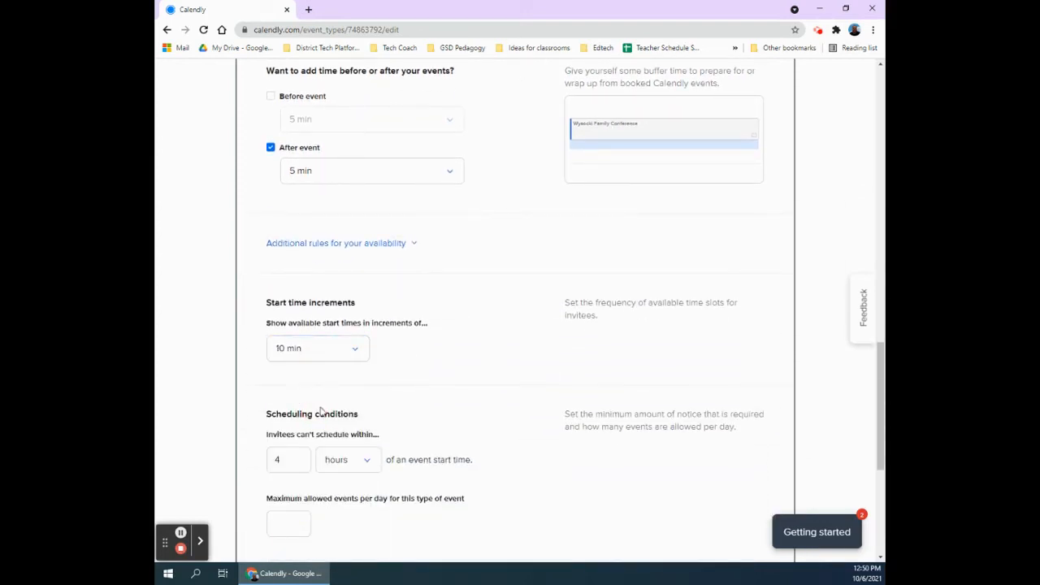
- Review the scheduling conditions and time zone display, and save and close the event's booking settings
{"action": "scroll", "coordinate": [618, 420], "scroll_direction": "down", "scroll_amount": 2}
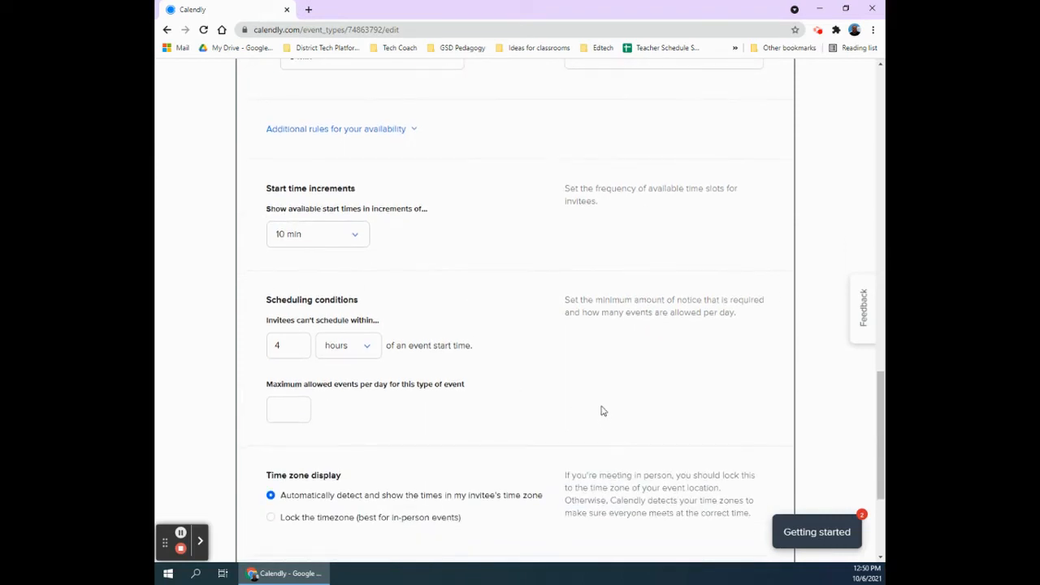
{"action": "scroll", "coordinate": [601, 411], "scroll_direction": "down", "scroll_amount": 3}
{"action": "left_click", "coordinate": [767, 502]}
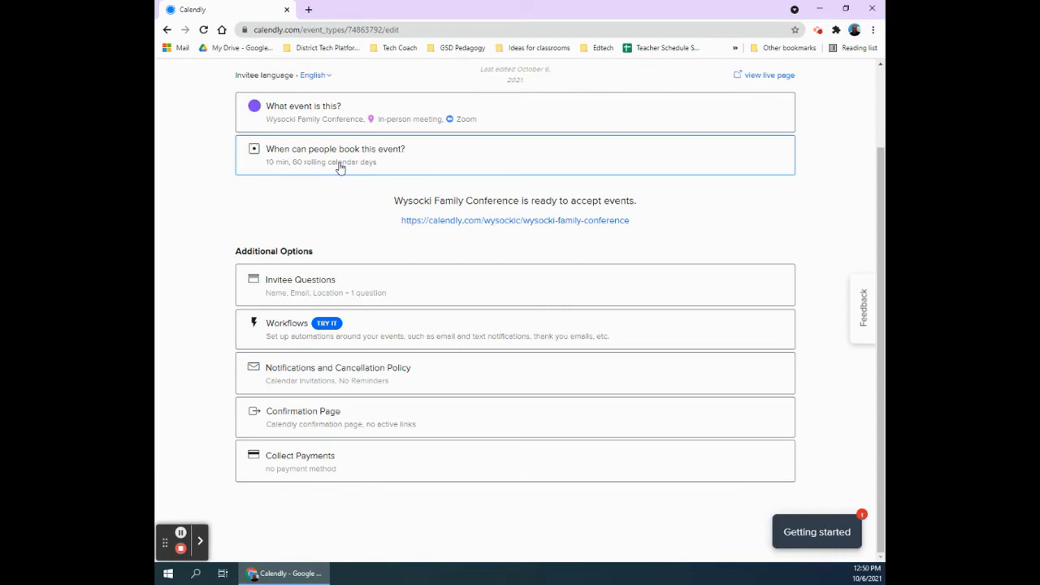
- Open the invitee questions and check the settings of the existing meeting-preparation question without changing it
{"action": "left_click", "coordinate": [312, 286]}
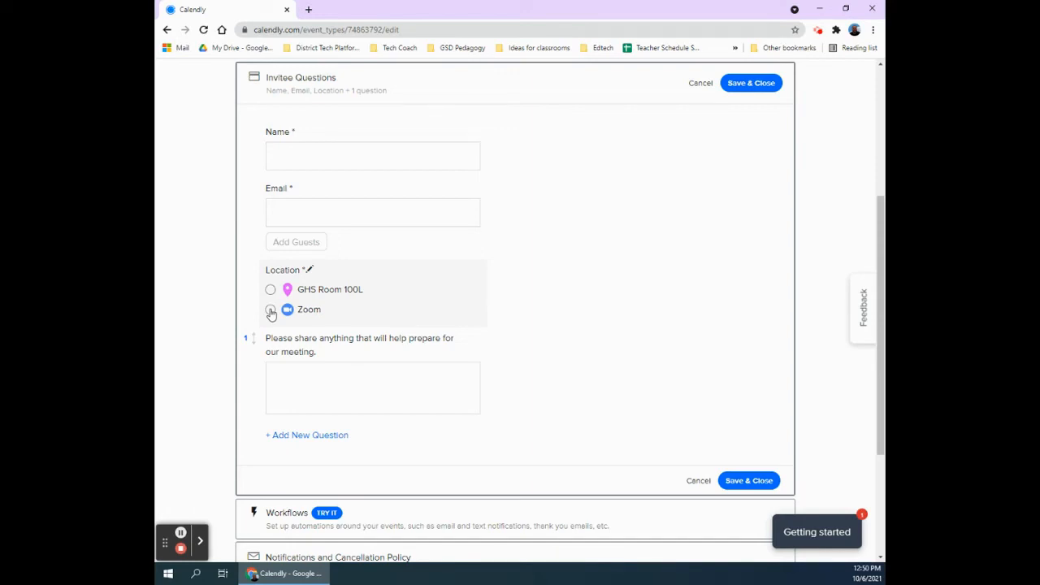
{"action": "left_click", "coordinate": [301, 363]}
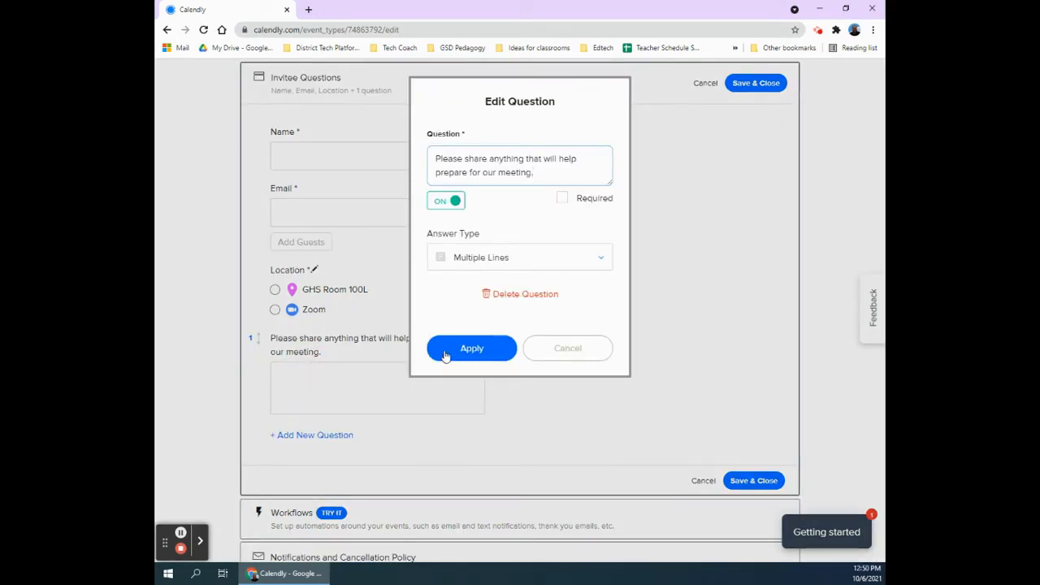
{"action": "left_click", "coordinate": [573, 349]}
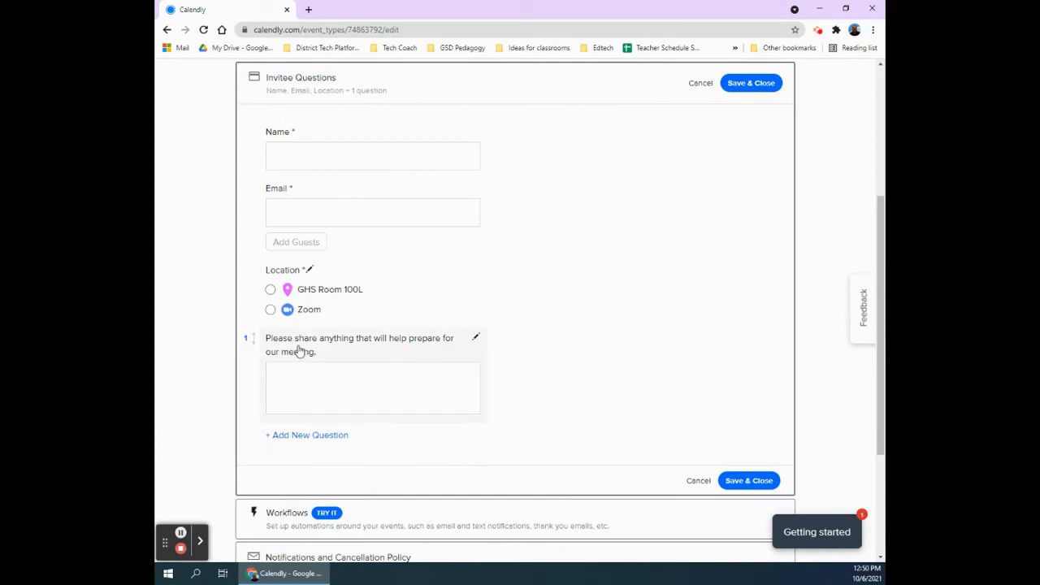
- Add a one-line invitee question "Name of student(s)" and make it required
{"action": "left_click", "coordinate": [313, 437]}
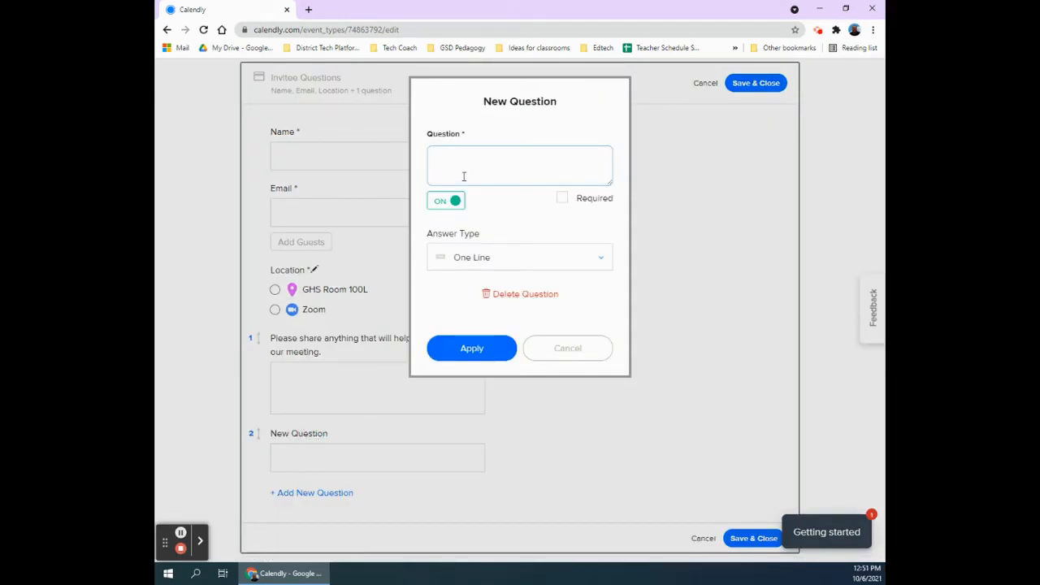
{"action": "type", "text": "Name of t"}
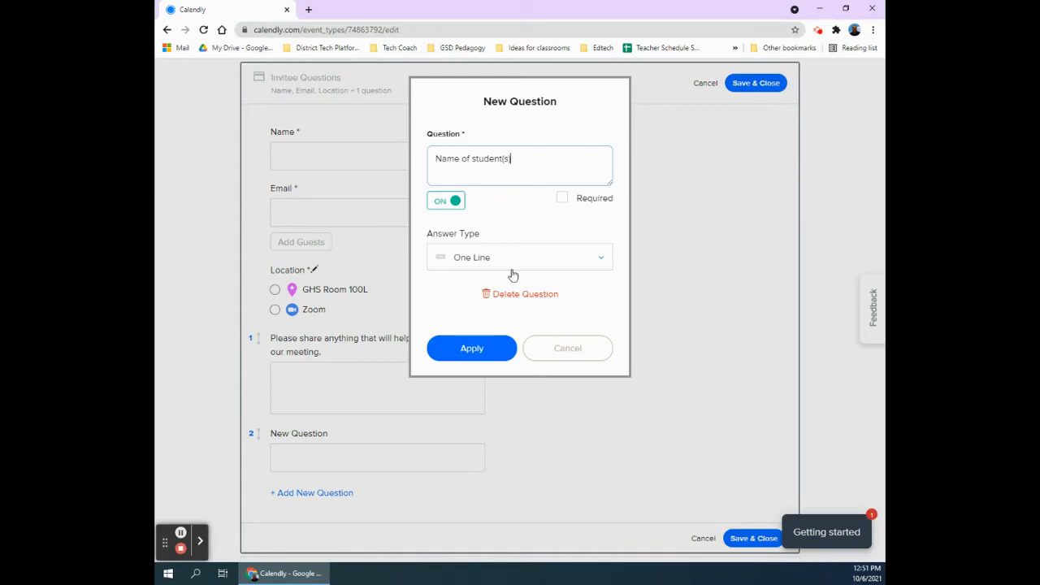
{"action": "left_click", "coordinate": [482, 349]}
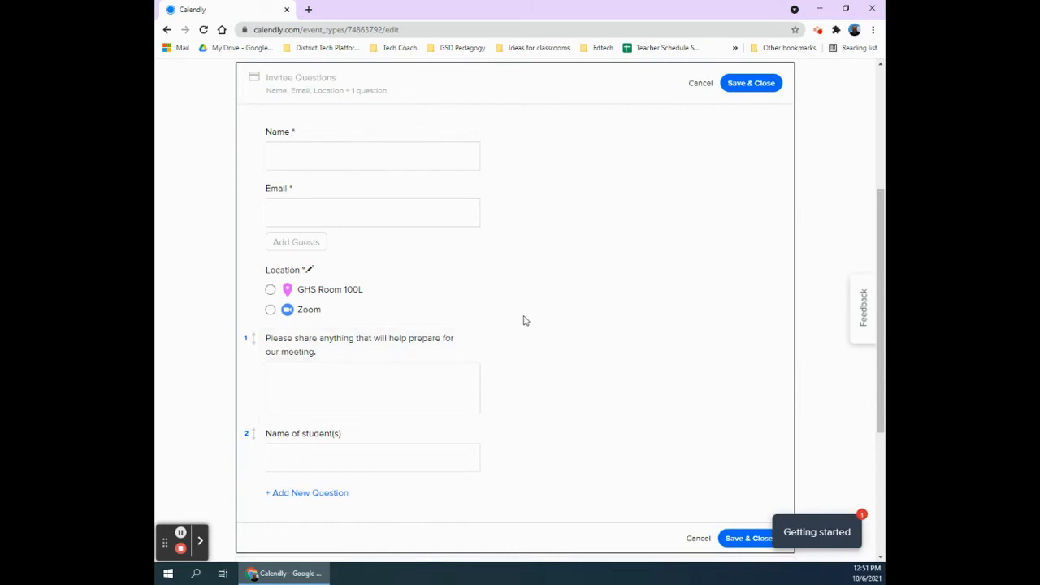
{"action": "left_click", "coordinate": [341, 437]}
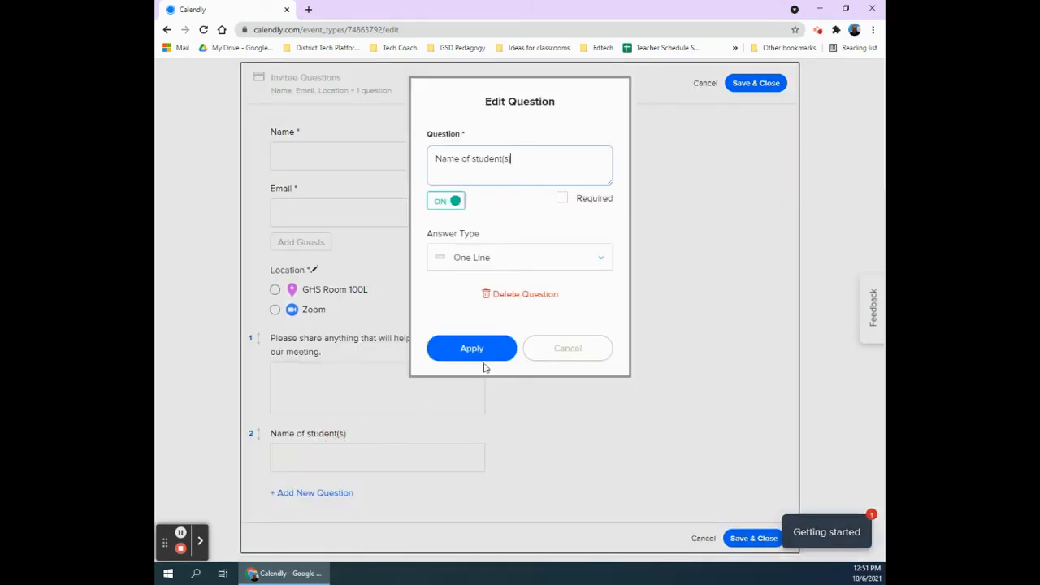
{"action": "left_click", "coordinate": [564, 199]}
{"action": "left_click", "coordinate": [464, 350]}
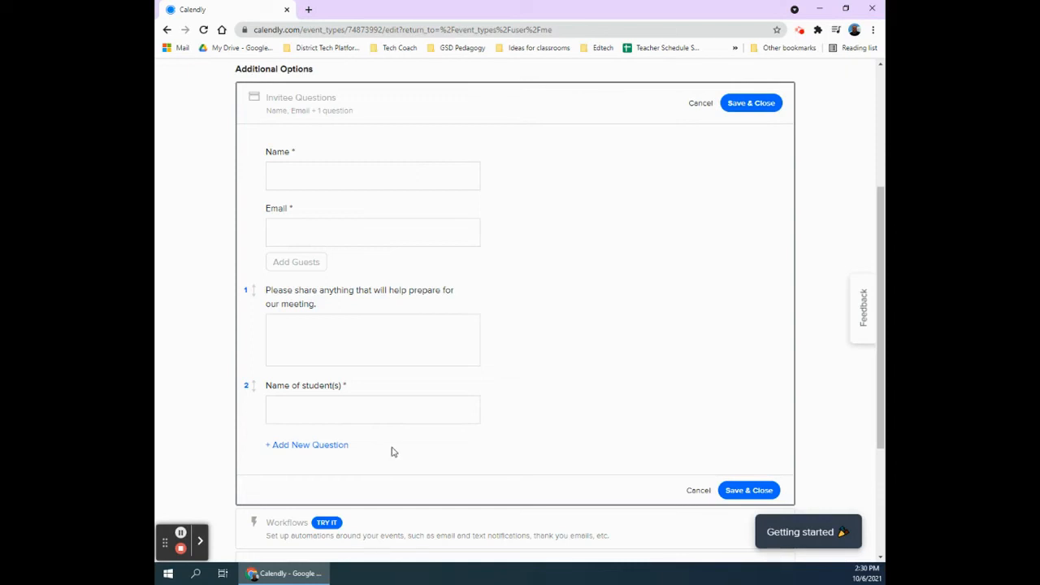
- Add a required one-line question "Does this conference require an interpreter? If so, please indicate preferred language."
{"action": "left_click", "coordinate": [317, 447]}
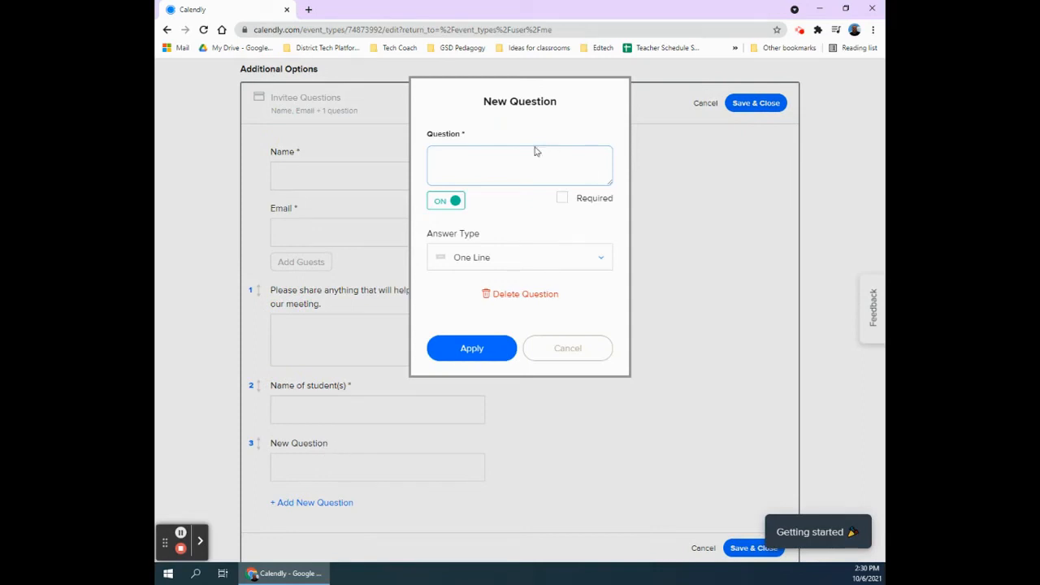
{"action": "type", "text": "Does this conference require an interpreter? If so please indicate preferred language."}
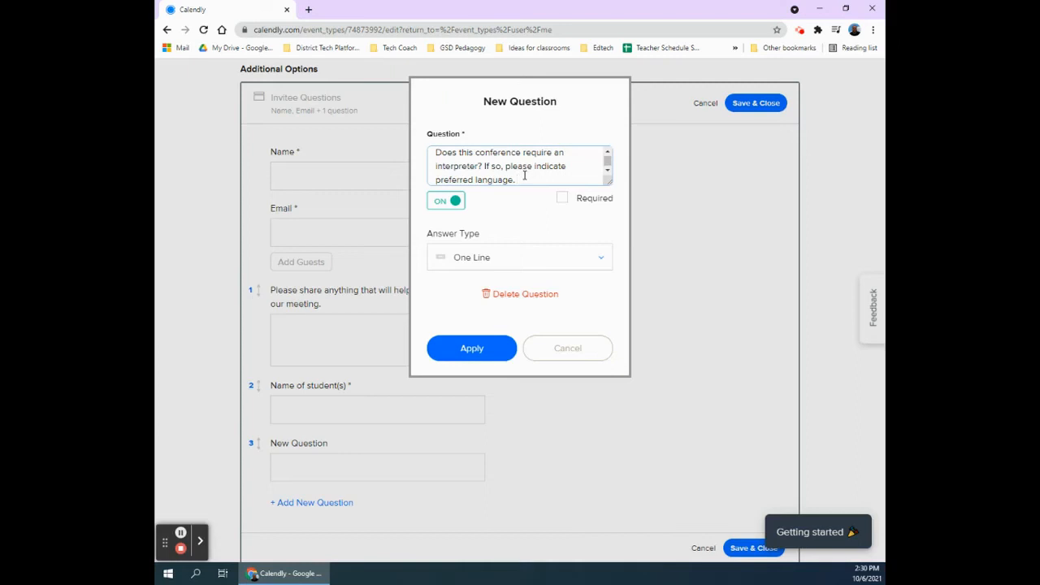
{"action": "left_click", "coordinate": [507, 260]}
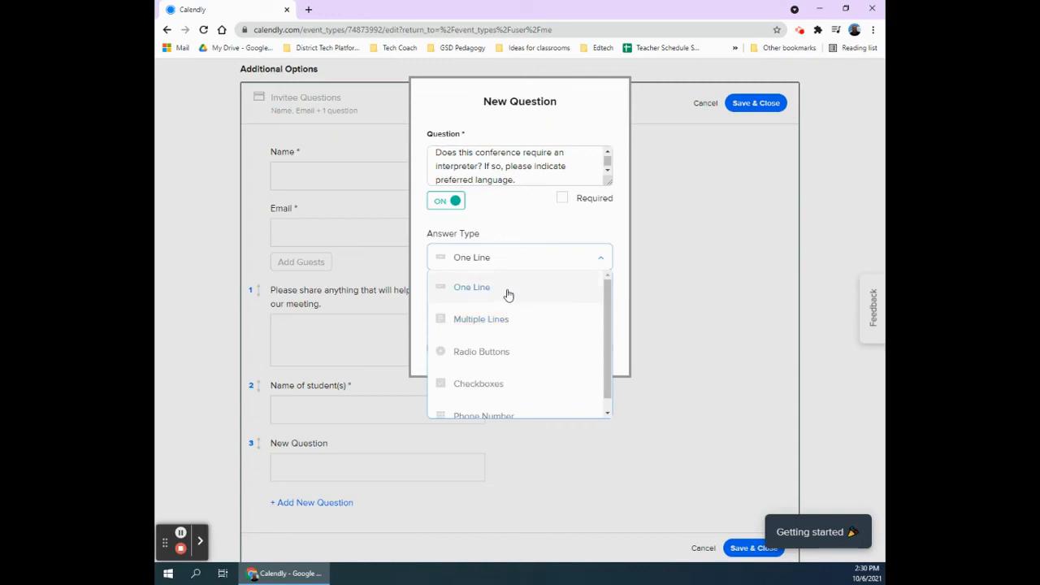
{"action": "left_click", "coordinate": [509, 291]}
{"action": "left_click", "coordinate": [563, 198]}
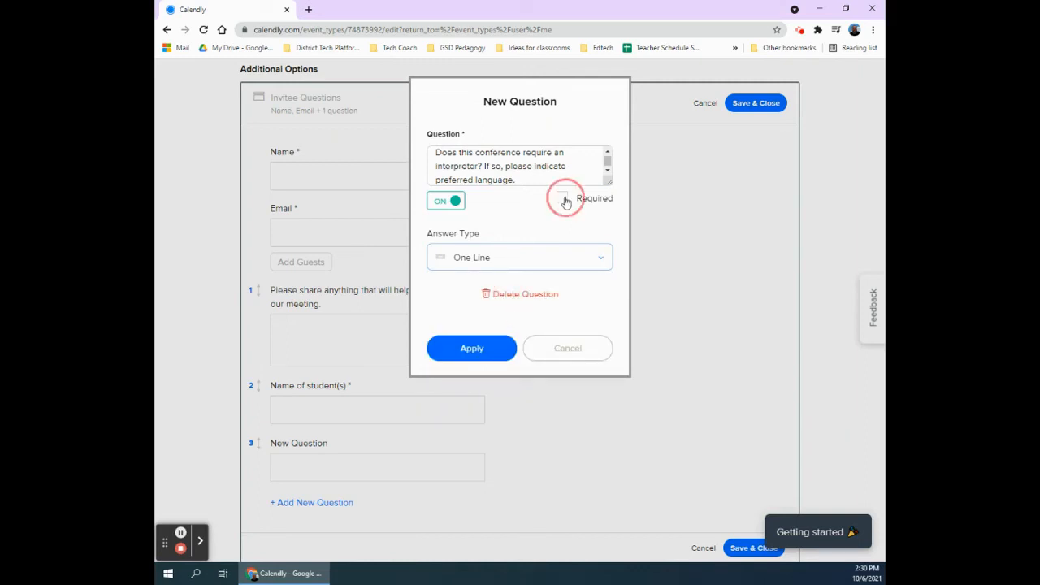
{"action": "left_click", "coordinate": [479, 348]}
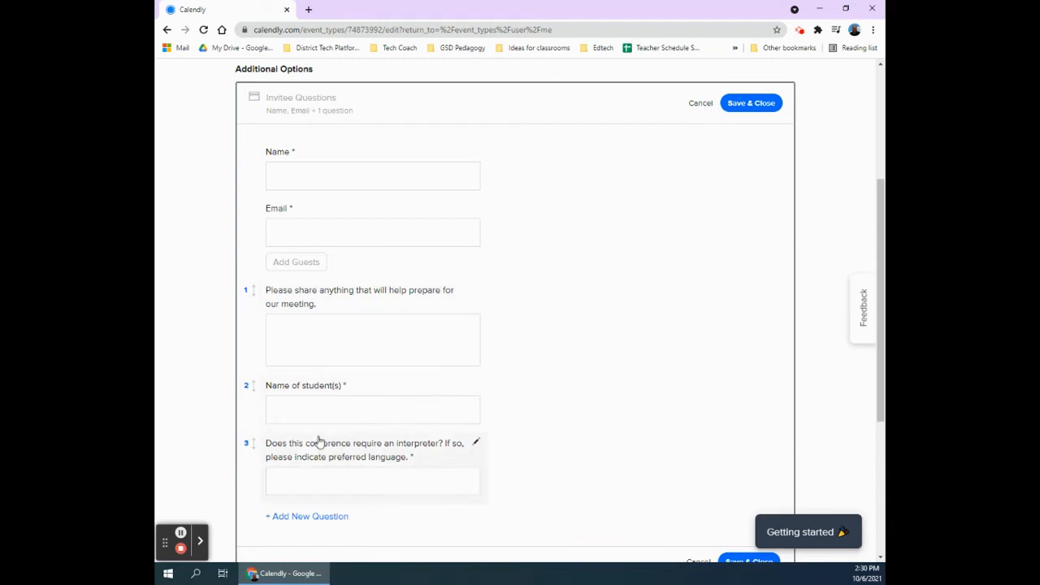
- Reorder the invitee questions so the student name comes first and the interpreter question second, and save them
{"action": "left_click_drag", "start_coordinate": [290, 385], "coordinate": [302, 288]}
{"action": "left_click_drag", "start_coordinate": [251, 387], "coordinate": [260, 292]}
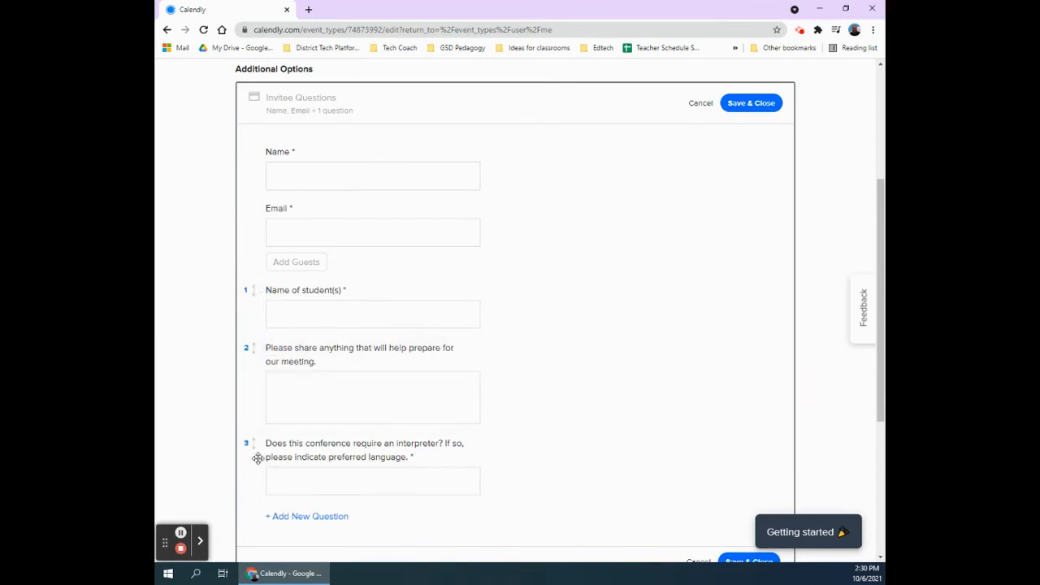
{"action": "left_click_drag", "start_coordinate": [253, 448], "coordinate": [256, 349]}
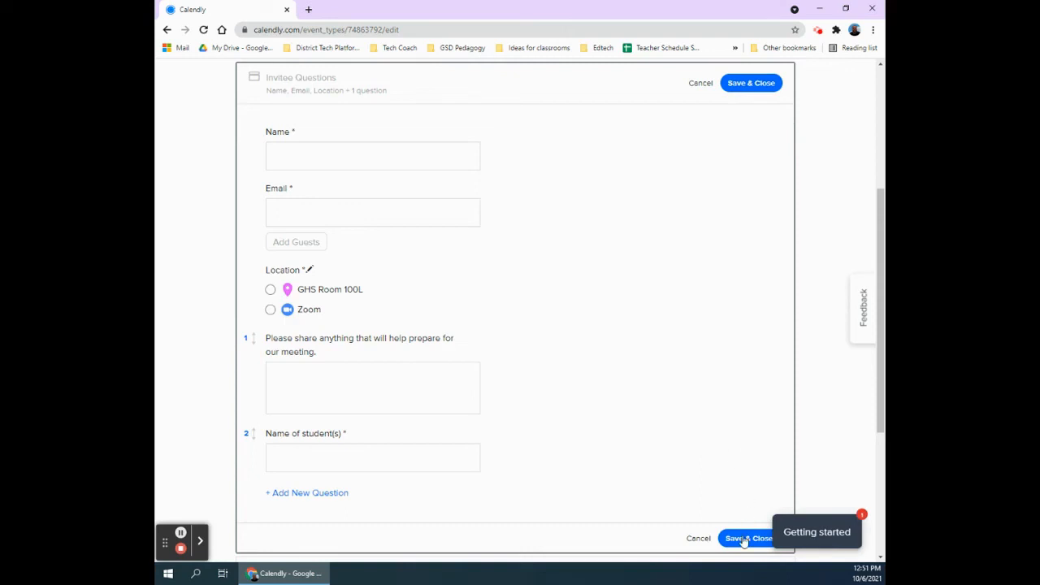
{"action": "left_click", "coordinate": [743, 540]}
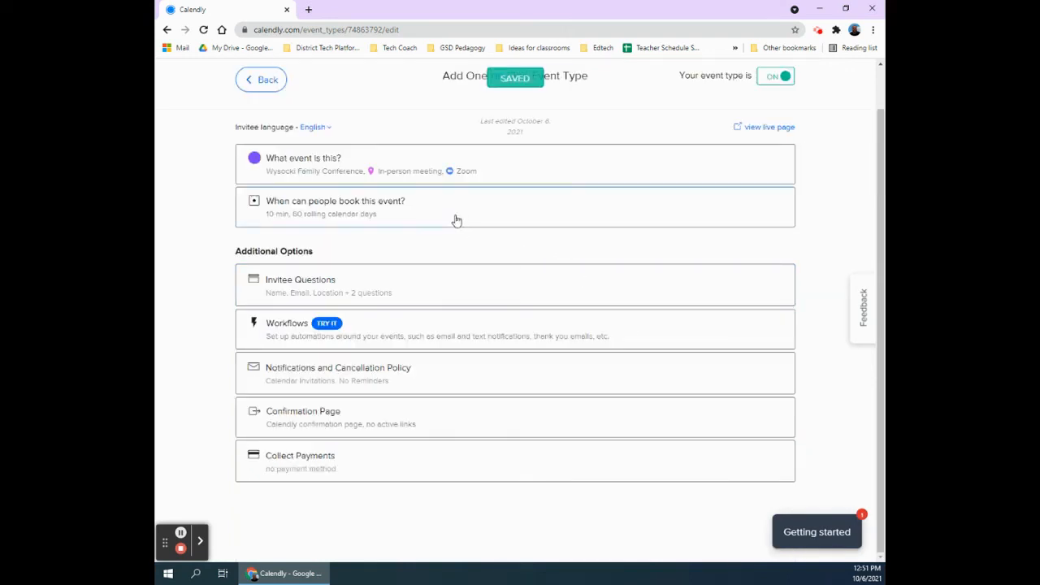
- View the event's live page, check the available time slots on November 11 and 12, and close it
{"action": "scroll", "coordinate": [417, 262], "scroll_direction": "up", "scroll_amount": 1}
{"action": "left_click", "coordinate": [769, 172]}
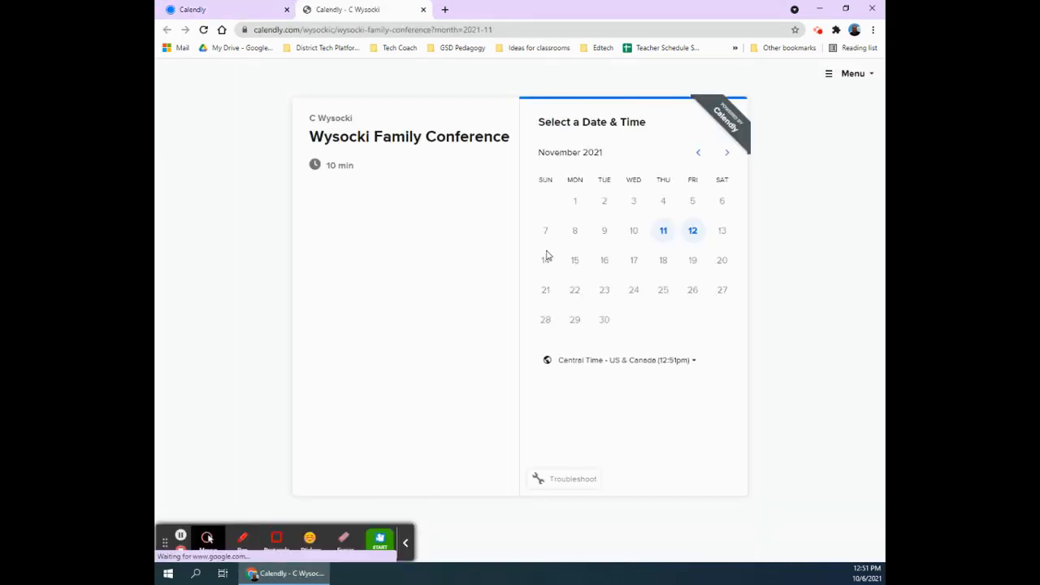
{"action": "left_click", "coordinate": [695, 152]}
{"action": "left_click", "coordinate": [724, 154]}
{"action": "left_click", "coordinate": [666, 237]}
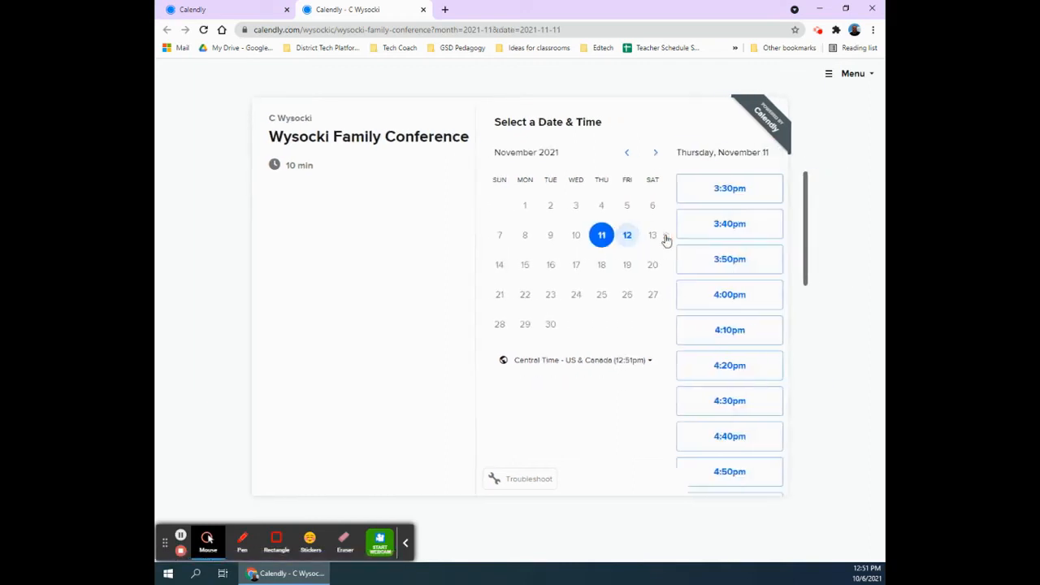
{"action": "left_click", "coordinate": [610, 243]}
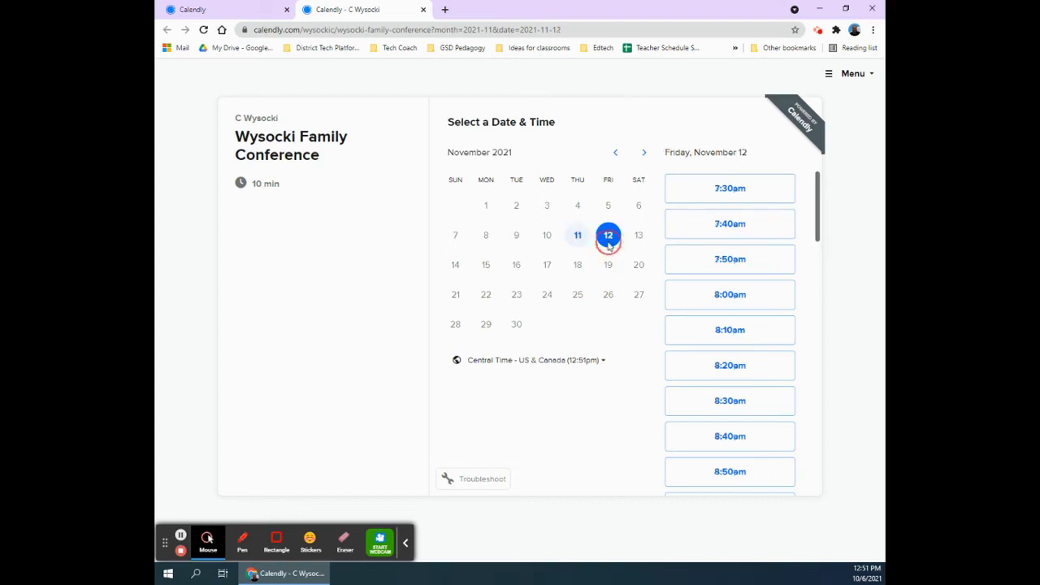
{"action": "scroll", "coordinate": [712, 273], "scroll_direction": "down", "scroll_amount": 3}
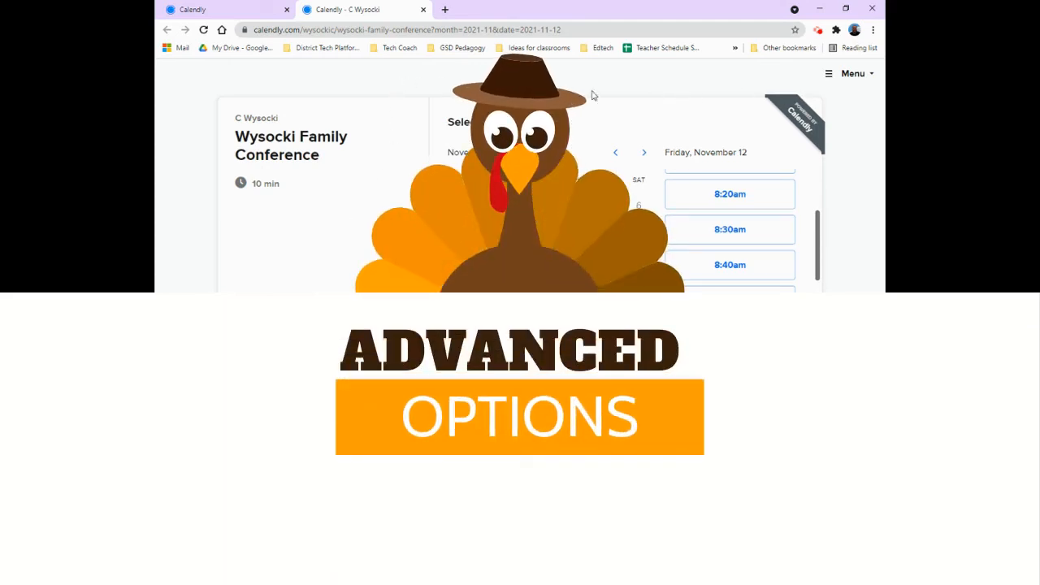
{"action": "left_click", "coordinate": [423, 9]}
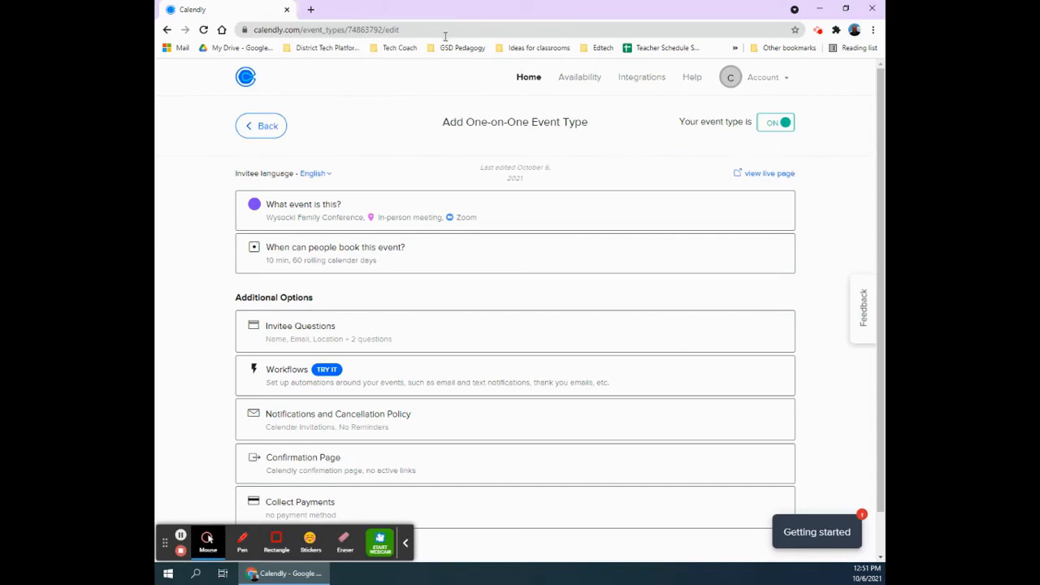
- Open the account settings and review the profile's name, welcome message, language, date format and time zone
{"action": "left_click", "coordinate": [760, 82]}
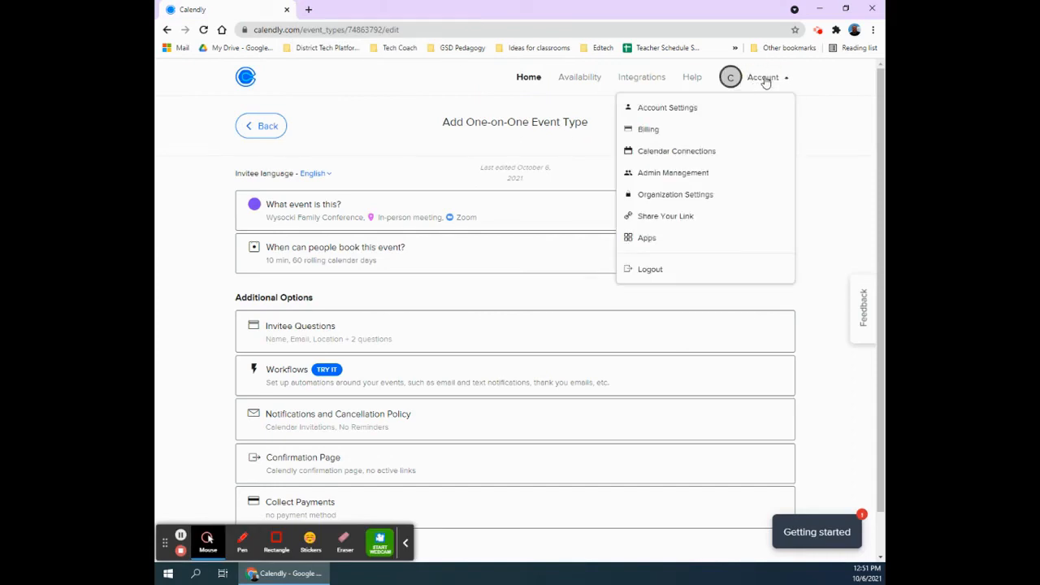
{"action": "left_click", "coordinate": [692, 110]}
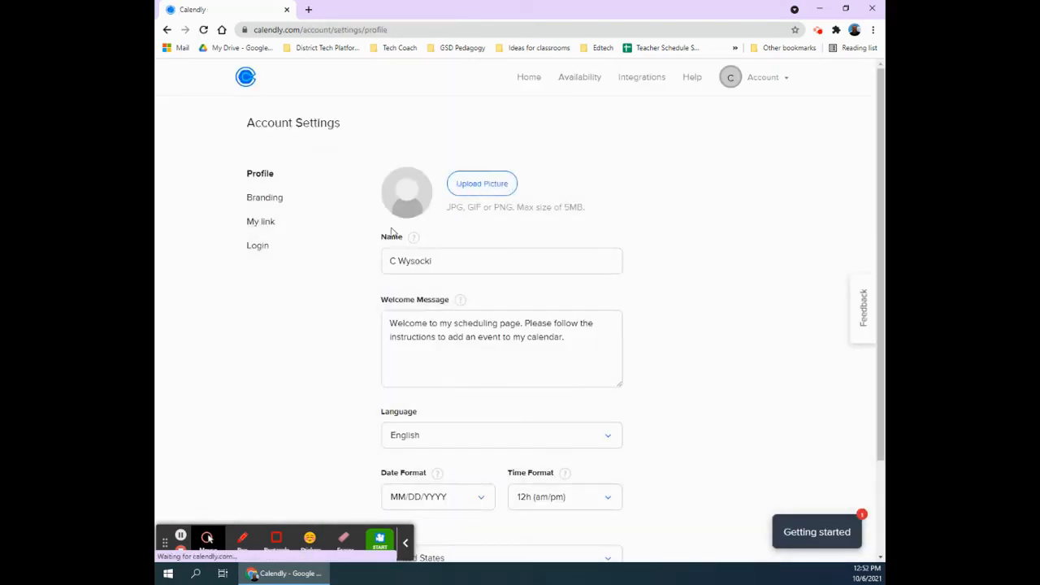
{"action": "left_click", "coordinate": [450, 260]}
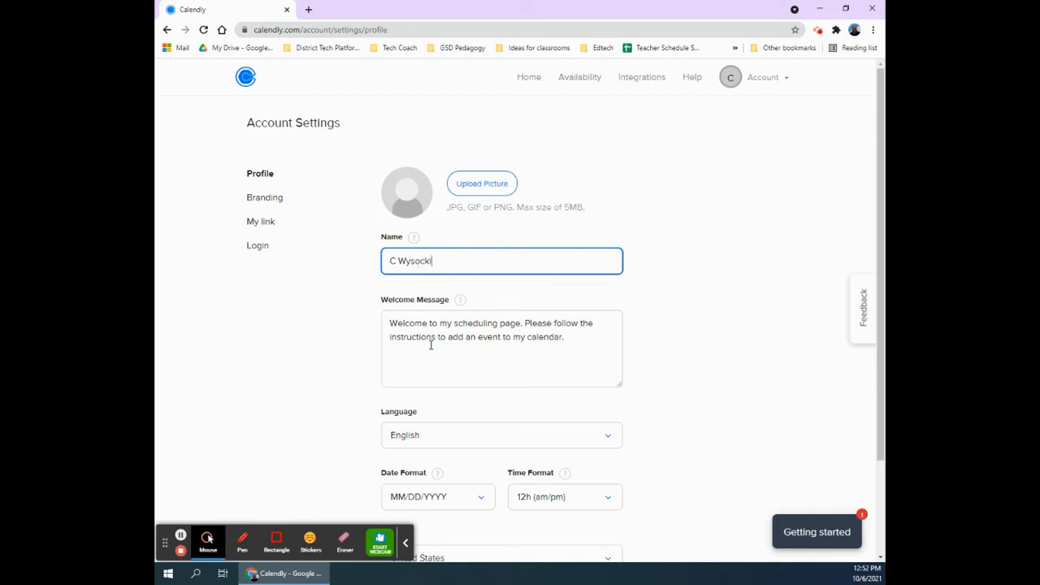
{"action": "left_click_drag", "start_coordinate": [397, 320], "coordinate": [572, 349]}
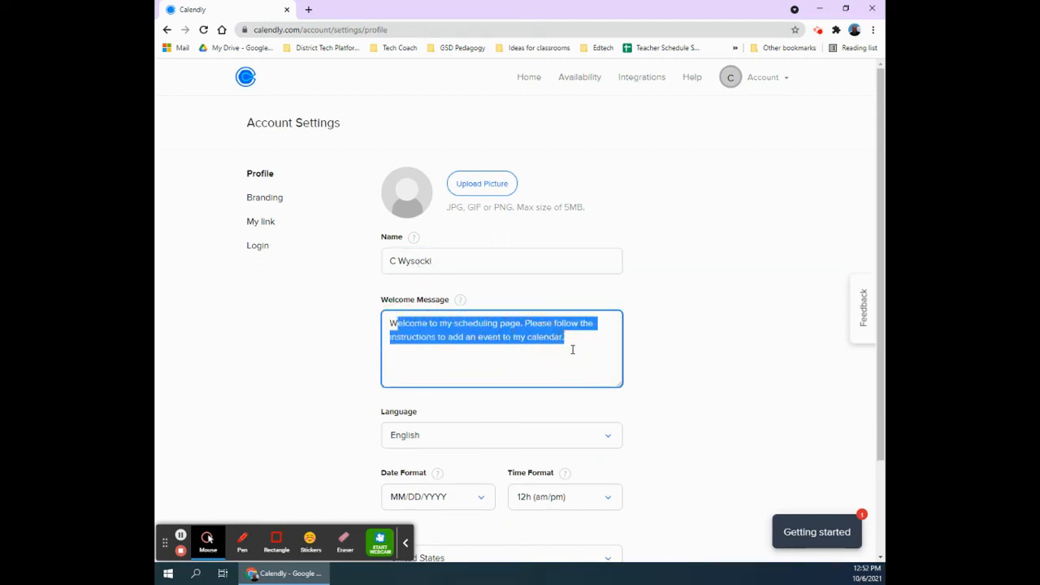
{"action": "scroll", "coordinate": [459, 374], "scroll_direction": "down", "scroll_amount": 2}
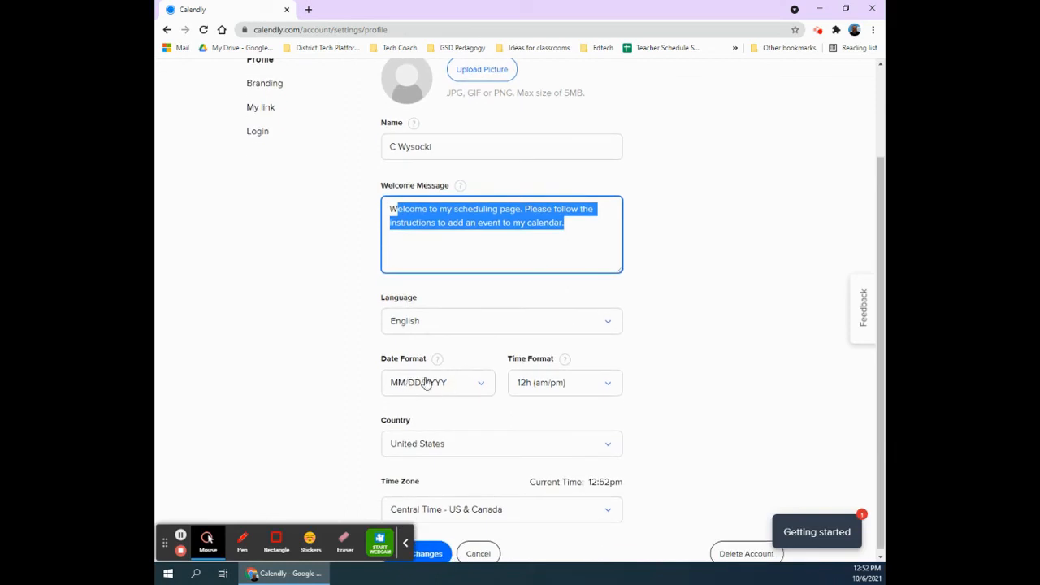
{"action": "scroll", "coordinate": [303, 367], "scroll_direction": "up", "scroll_amount": 2}
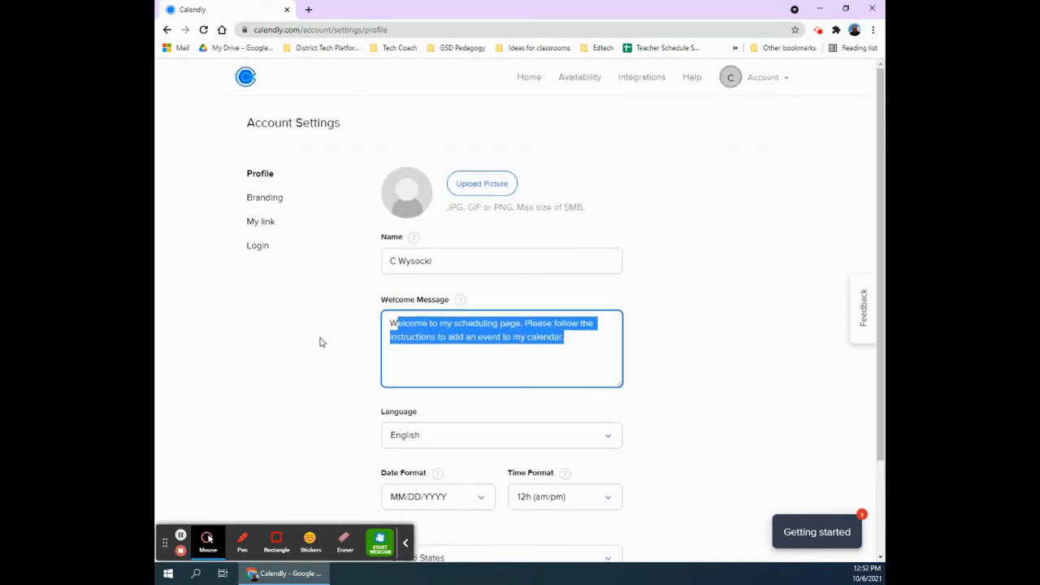
- Look through the branding, personal link and login settings of the account and return to the profile settings
{"action": "left_click", "coordinate": [269, 203]}
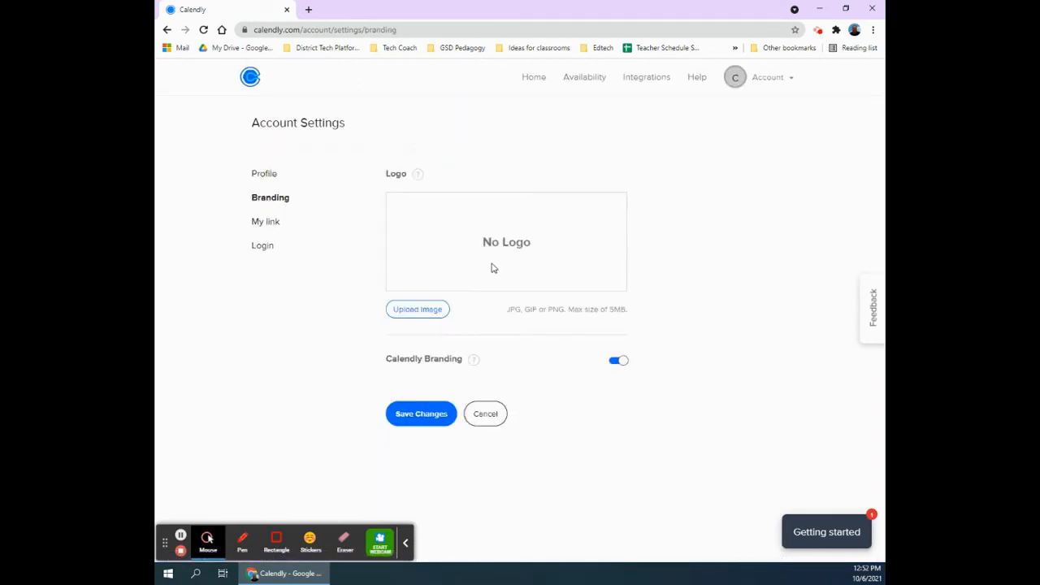
{"action": "left_click", "coordinate": [275, 226]}
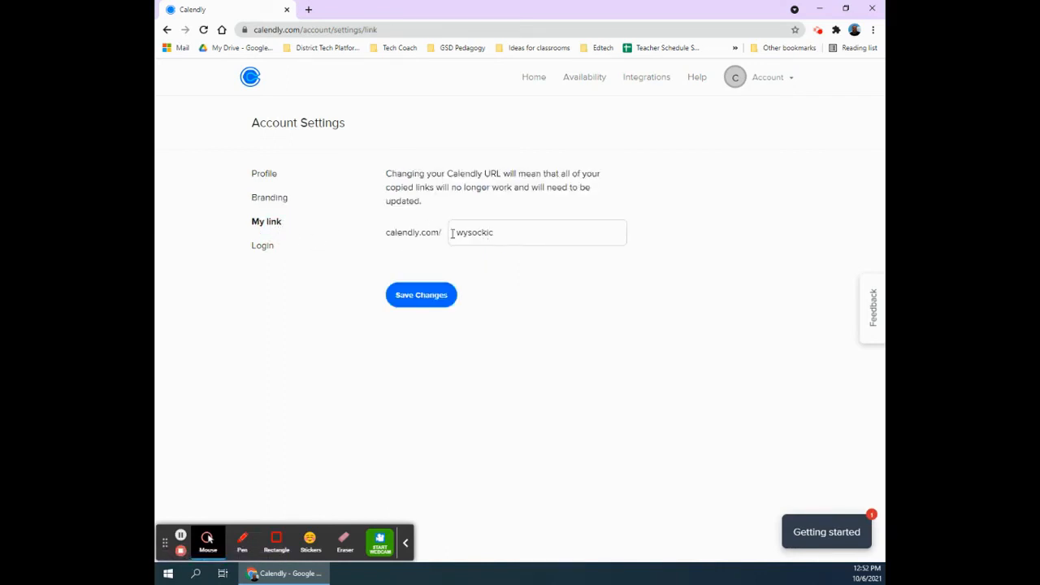
{"action": "left_click", "coordinate": [260, 246]}
{"action": "left_click", "coordinate": [265, 179]}
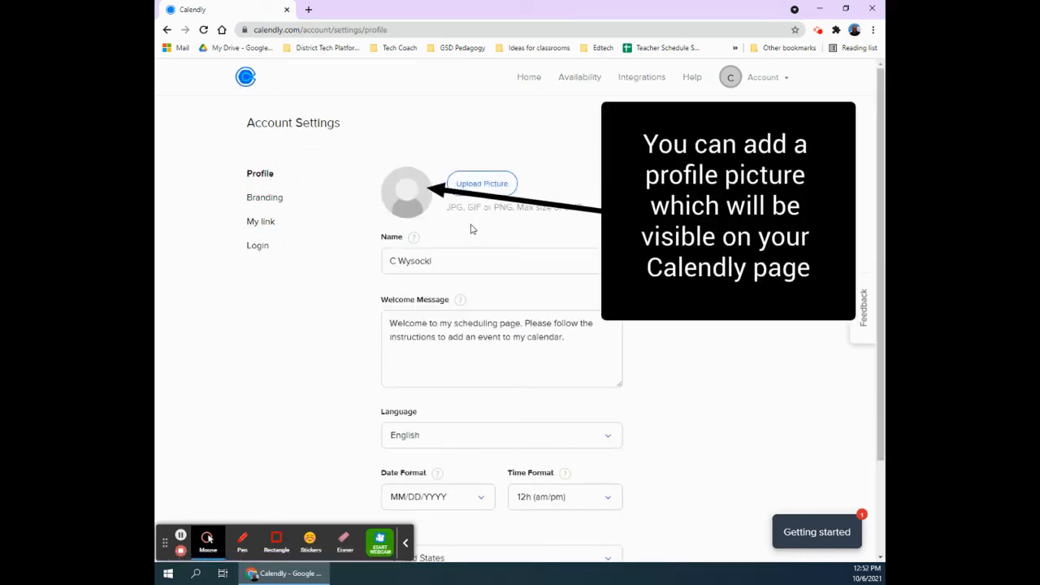
- Copy the family conference event's link from the home page and open it in a new browser tab
{"action": "left_click", "coordinate": [529, 77]}
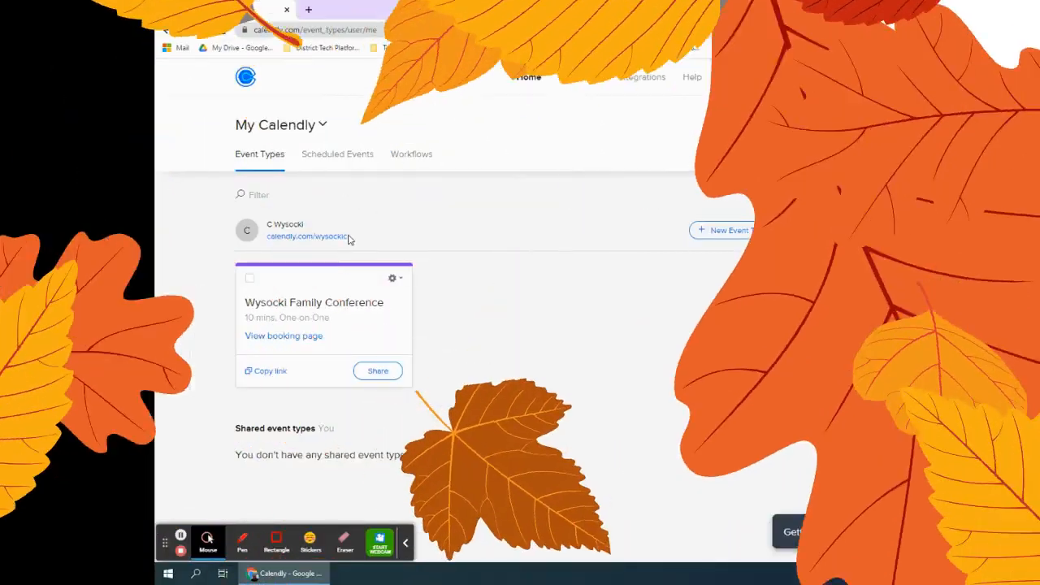
{"action": "left_click_drag", "start_coordinate": [266, 224], "coordinate": [340, 235]}
{"action": "left_click", "coordinate": [362, 240]}
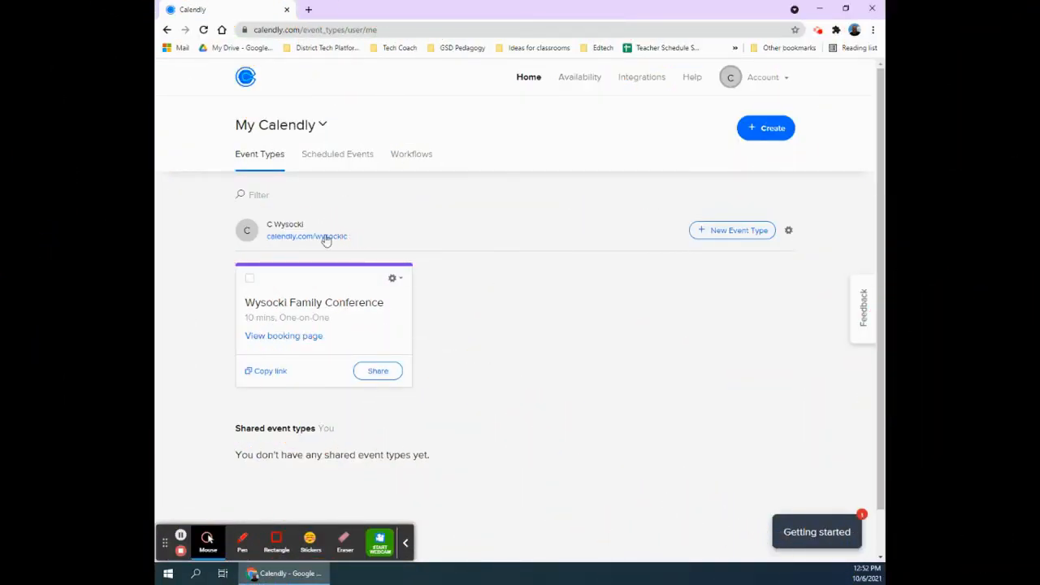
{"action": "left_click", "coordinate": [270, 372]}
{"action": "left_click", "coordinate": [309, 9]}
{"action": "type", "text": "https://calendly.com/wysockic/wysocki-family-conference"}
{"action": "key", "text": "Return"}
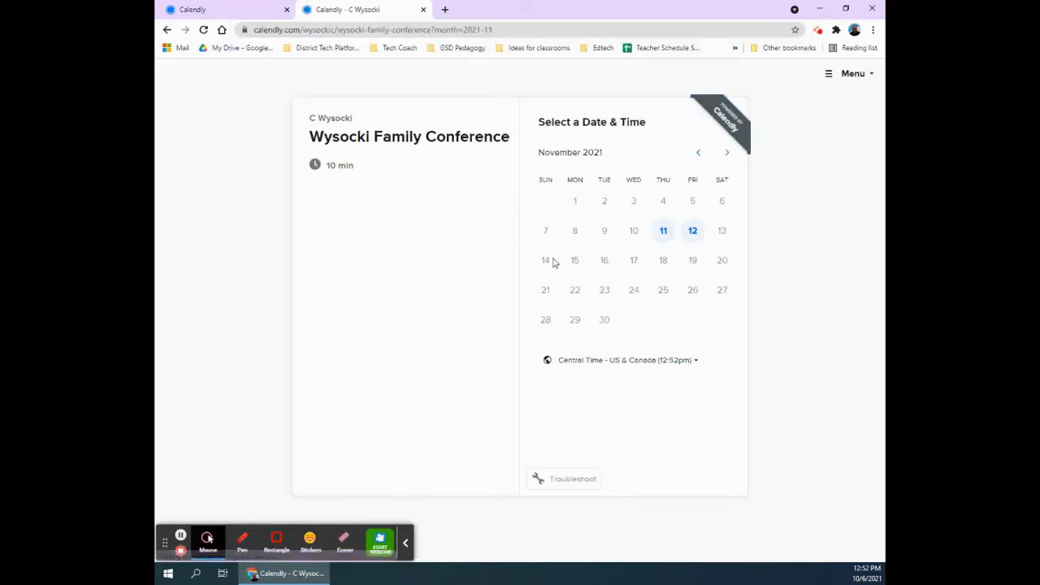
- Return to the Calendly home page, open the account's public scheduling page in a new tab and read its welcome message
{"action": "left_click", "coordinate": [203, 8]}
{"action": "left_click", "coordinate": [315, 236]}
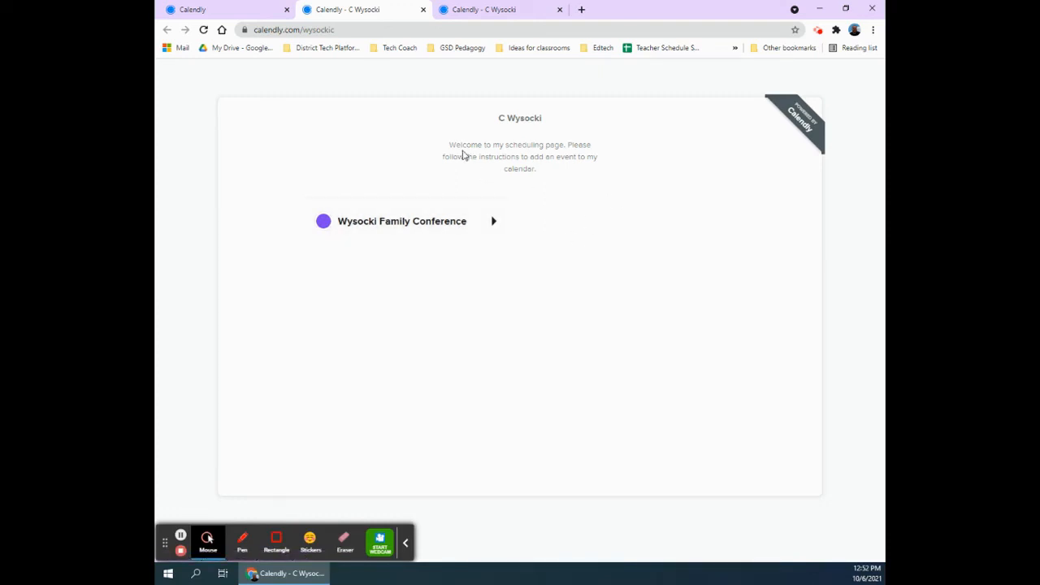
{"action": "left_click_drag", "start_coordinate": [454, 146], "coordinate": [453, 231]}
{"action": "left_click", "coordinate": [462, 235]}
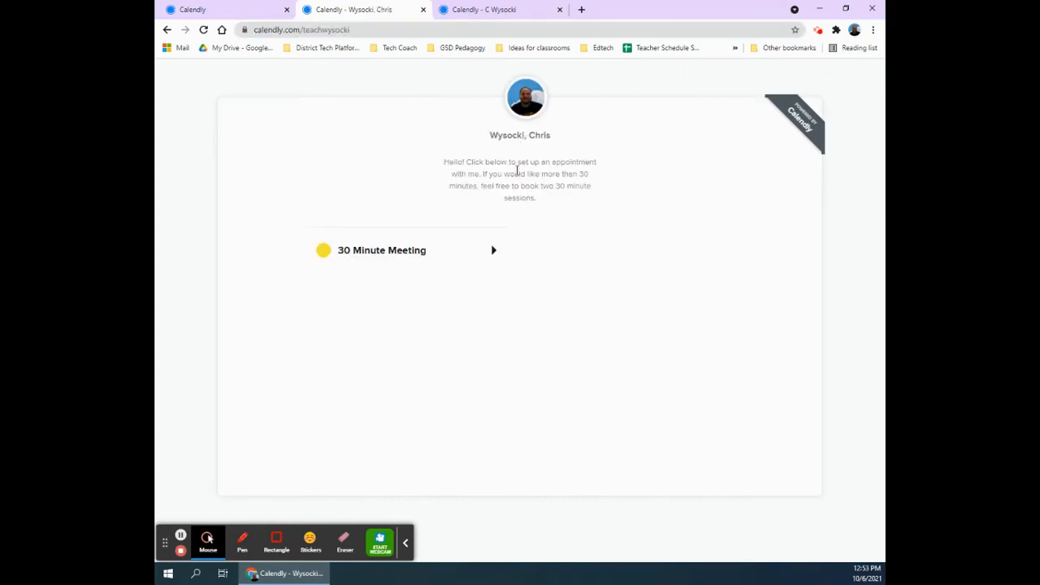
- Read the other scheduling page's welcome message, open its 30 Minute Meeting, check October and November 2021 availability and select October 12
{"action": "left_click_drag", "start_coordinate": [453, 163], "coordinate": [560, 205]}
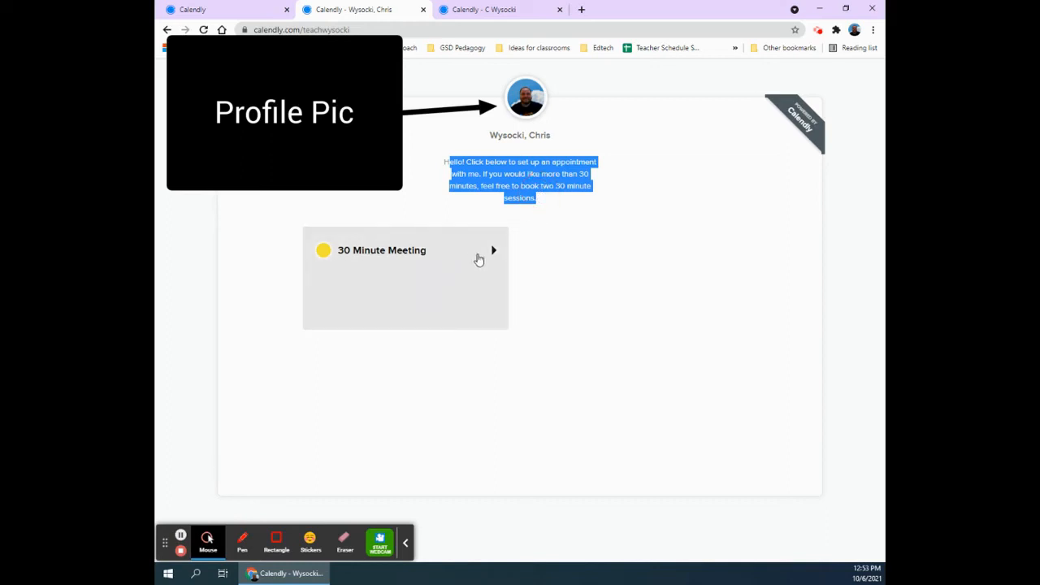
{"action": "left_click", "coordinate": [492, 254]}
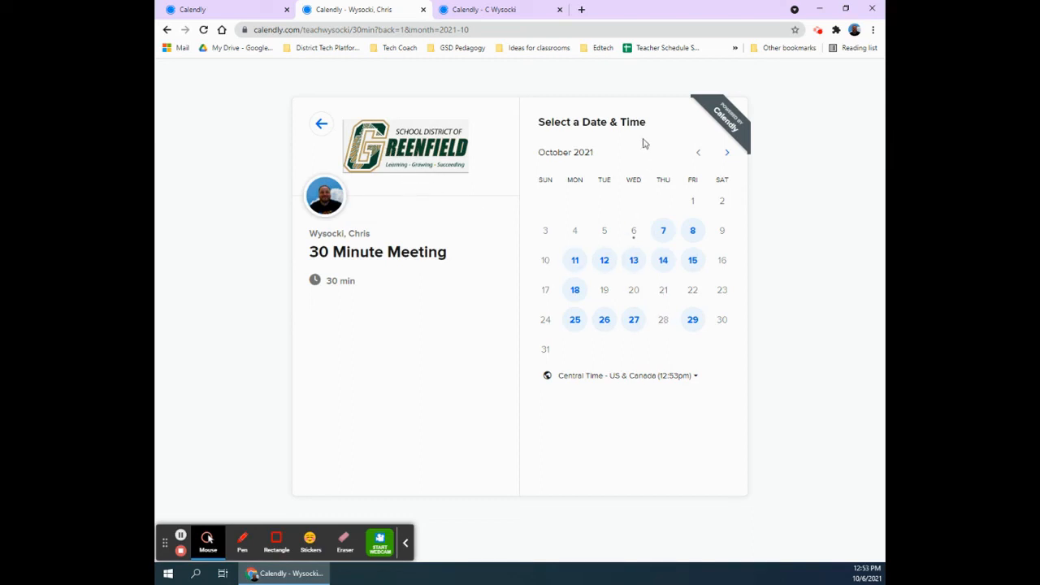
{"action": "left_click", "coordinate": [726, 153]}
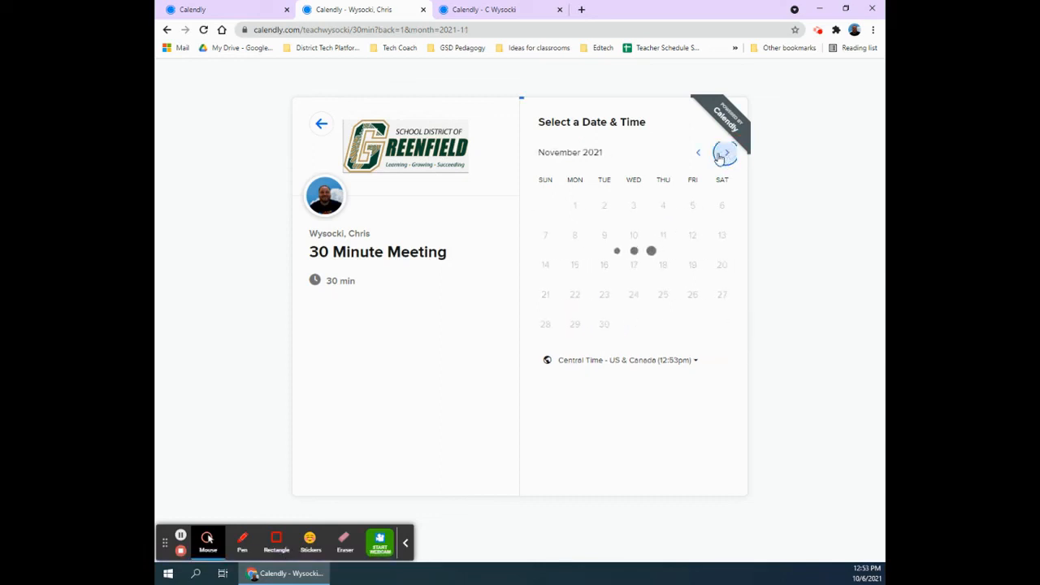
{"action": "left_click", "coordinate": [698, 153]}
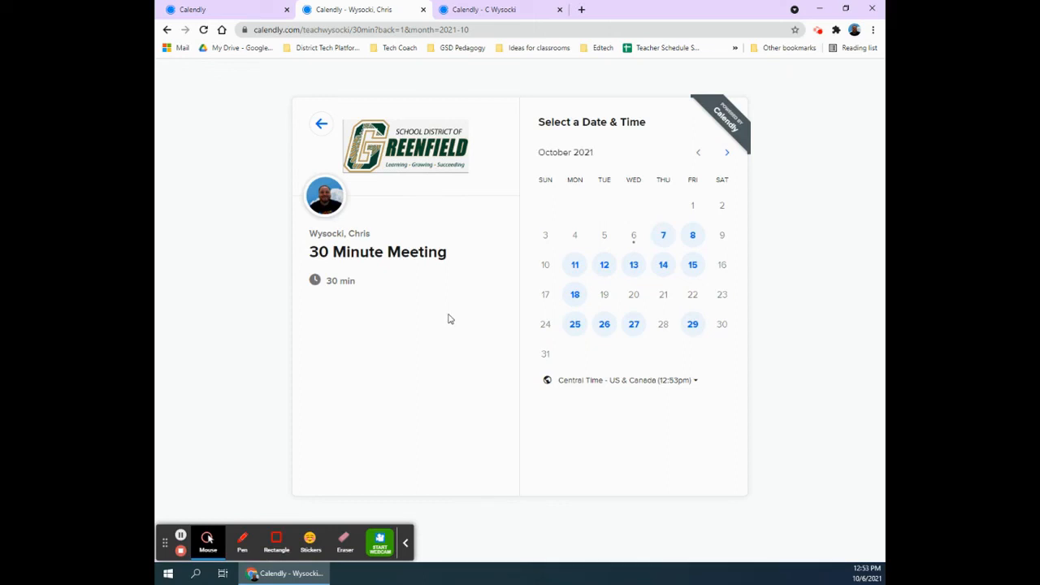
{"action": "left_click", "coordinate": [604, 264]}
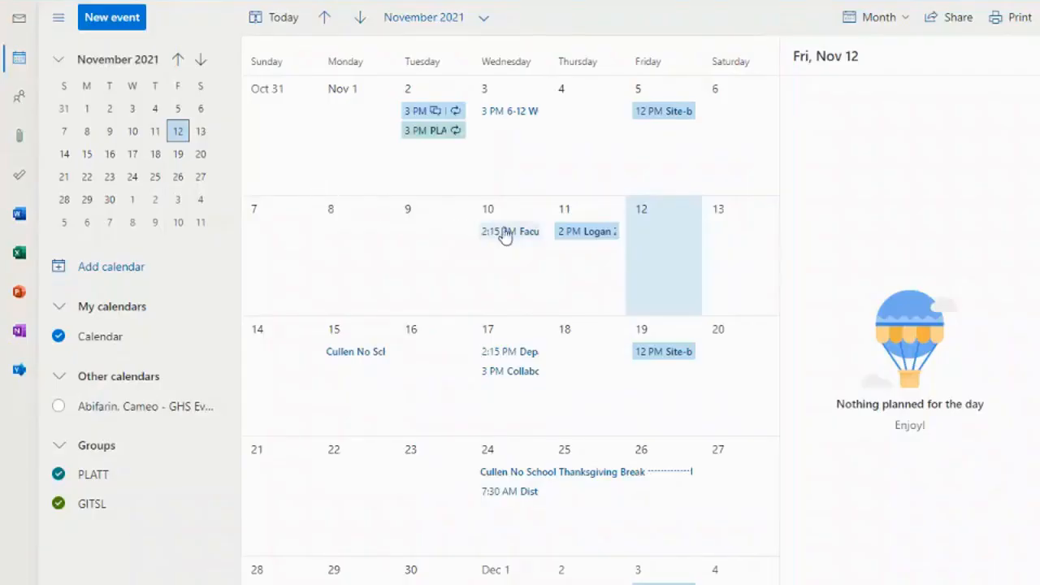
- In the Outlook calendar, create and save an event titled Lunch on November 12, 2021 from 11:30 AM to 12:00 PM
{"action": "left_click", "coordinate": [652, 260]}
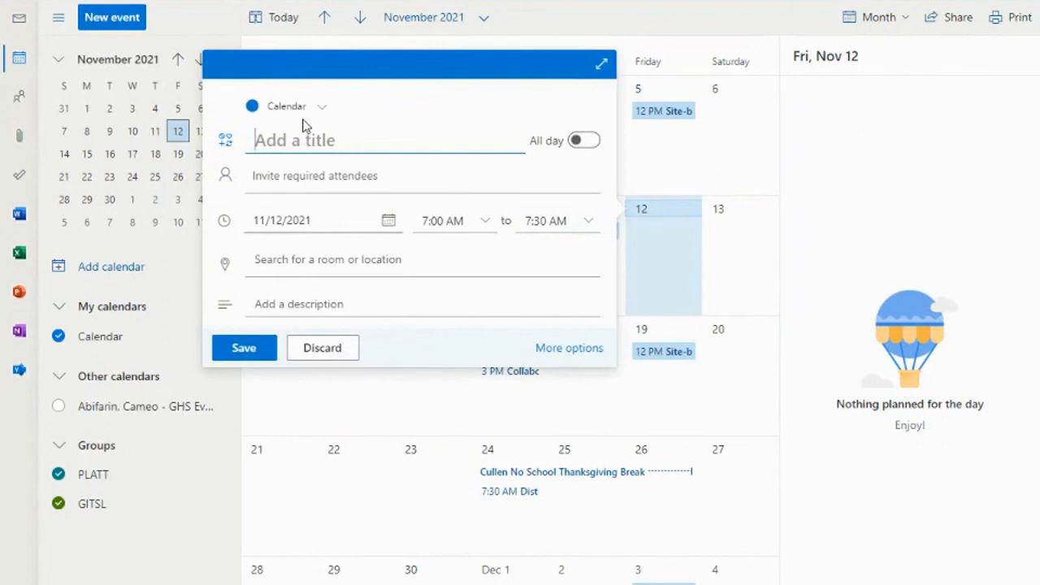
{"action": "type", "text": "Lunch"}
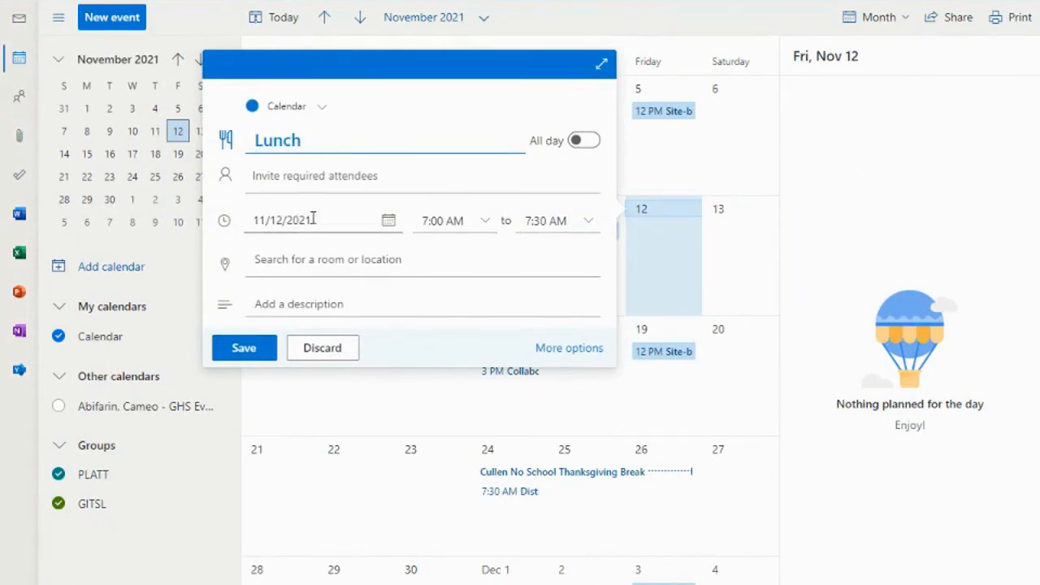
{"action": "left_click", "coordinate": [472, 223]}
{"action": "left_click", "coordinate": [484, 223]}
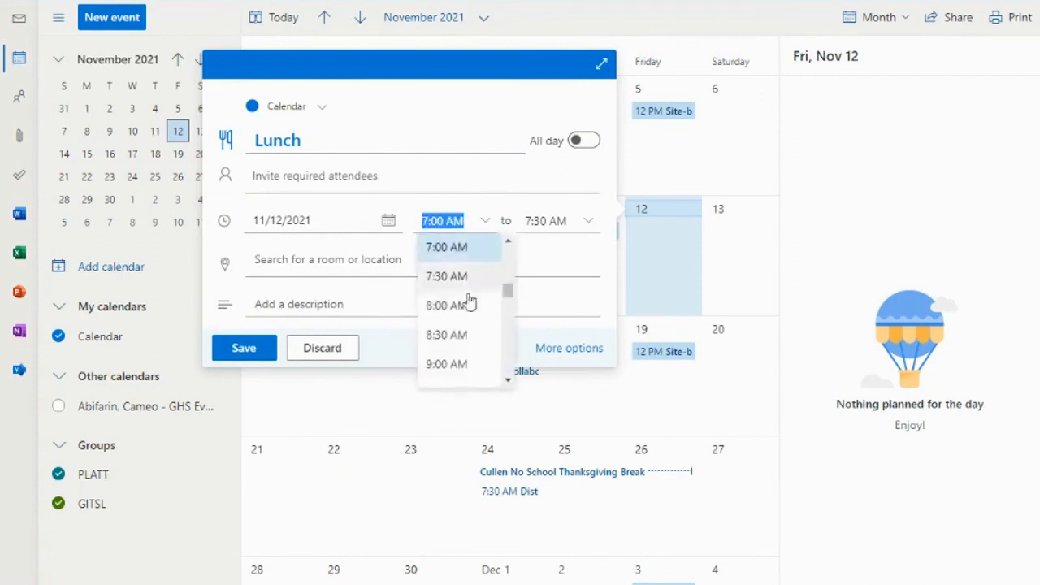
{"action": "scroll", "coordinate": [468, 321], "scroll_direction": "down", "scroll_amount": 3}
{"action": "left_click", "coordinate": [455, 347]}
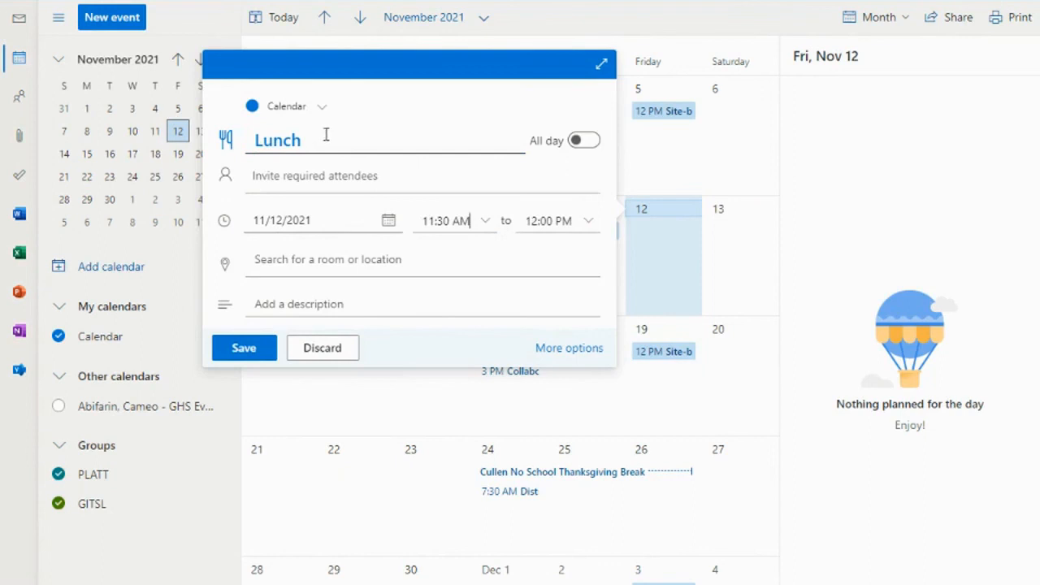
{"action": "left_click", "coordinate": [255, 349]}
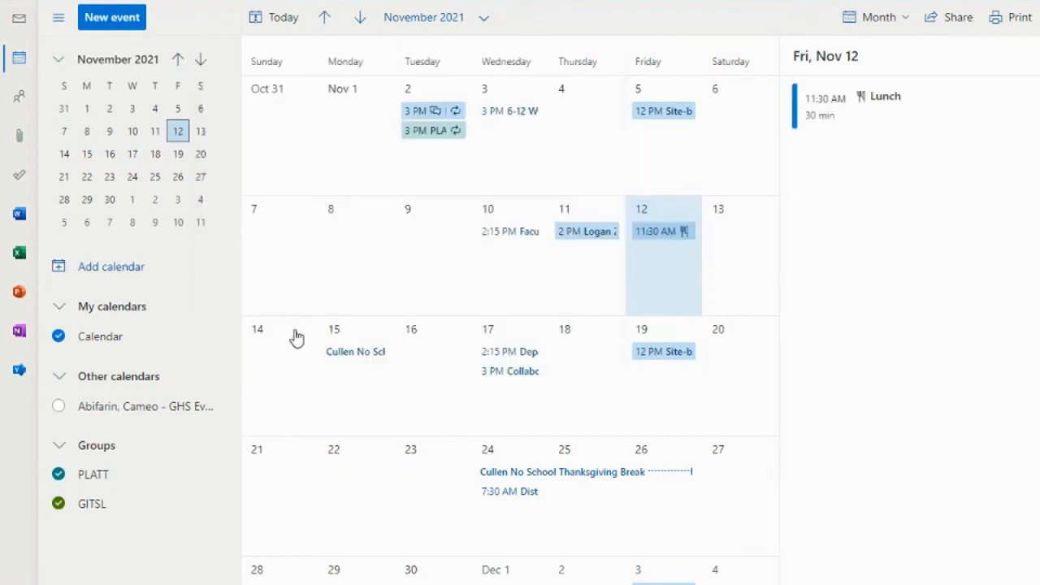
- View the Lunch event's details and check its Show as availability options without changing them
{"action": "left_click", "coordinate": [797, 117]}
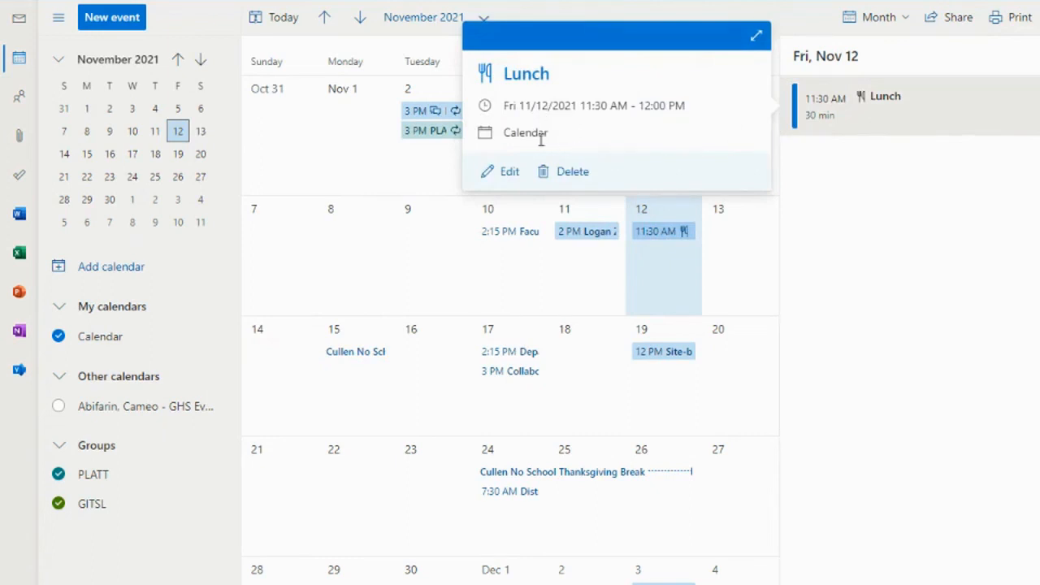
{"action": "left_click", "coordinate": [853, 140]}
{"action": "right_click", "coordinate": [859, 106]}
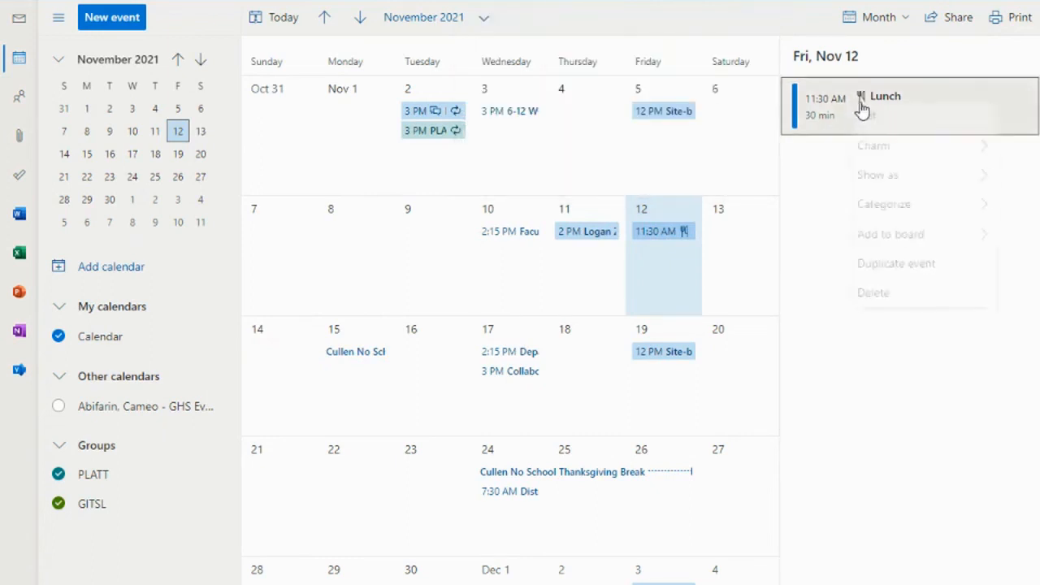
{"action": "mouse_move", "coordinate": [924, 181]}
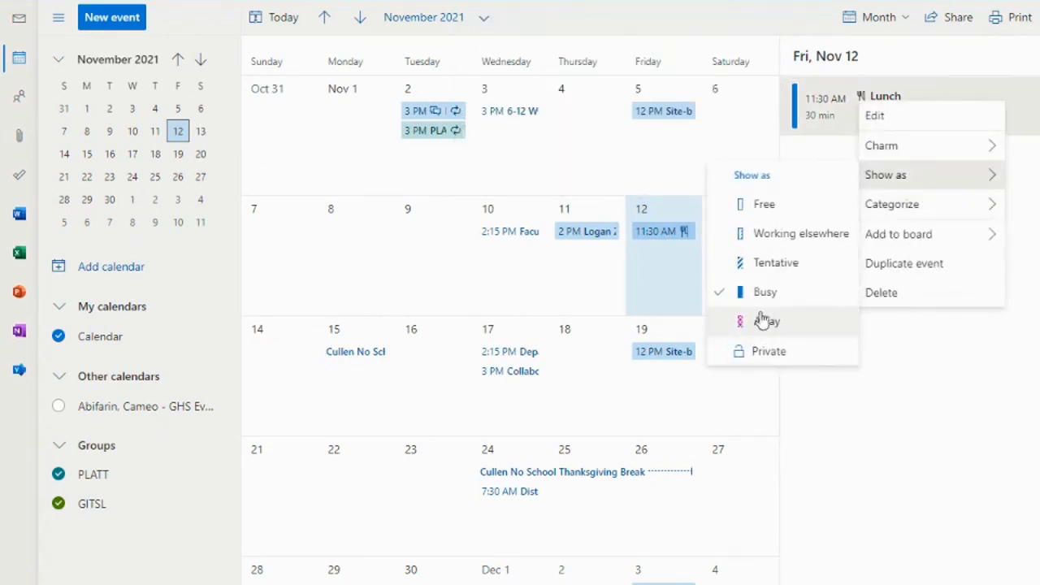
{"action": "left_click", "coordinate": [892, 344]}
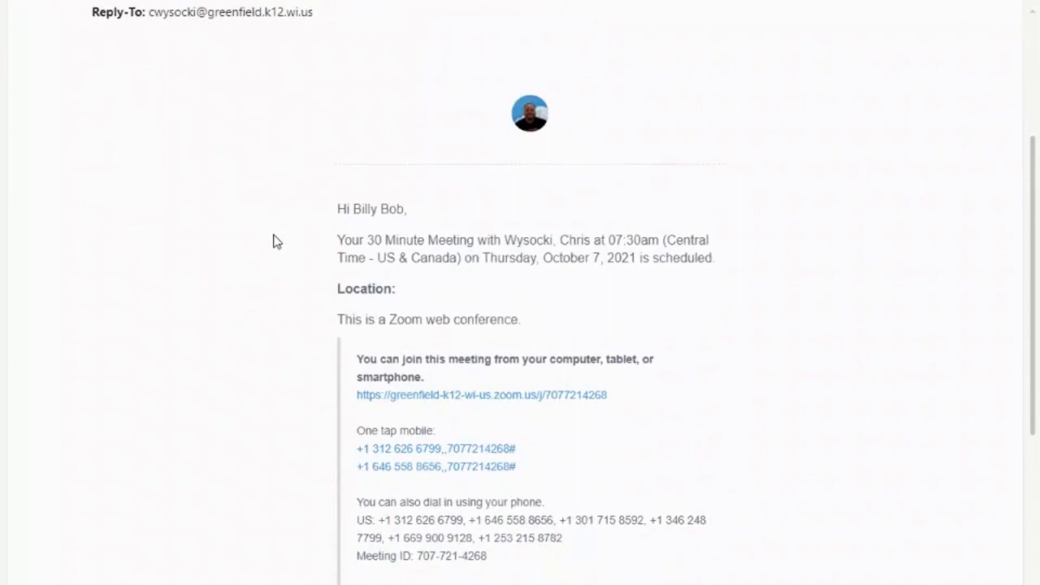
- Read through the 30 Minute Meeting confirmation e-mail, from the Zoom joining details to the add-to-calendar, reschedule and cancel options
{"action": "scroll", "coordinate": [273, 240], "scroll_direction": "down", "scroll_amount": 2}
{"action": "scroll", "coordinate": [273, 240], "scroll_direction": "up", "scroll_amount": 1}
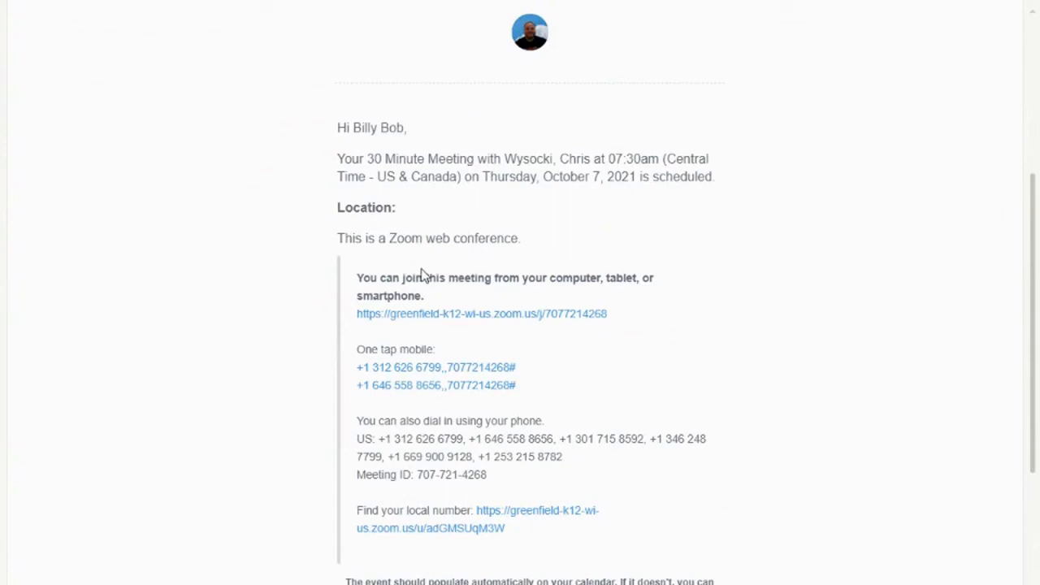
{"action": "scroll", "coordinate": [423, 276], "scroll_direction": "down", "scroll_amount": 1}
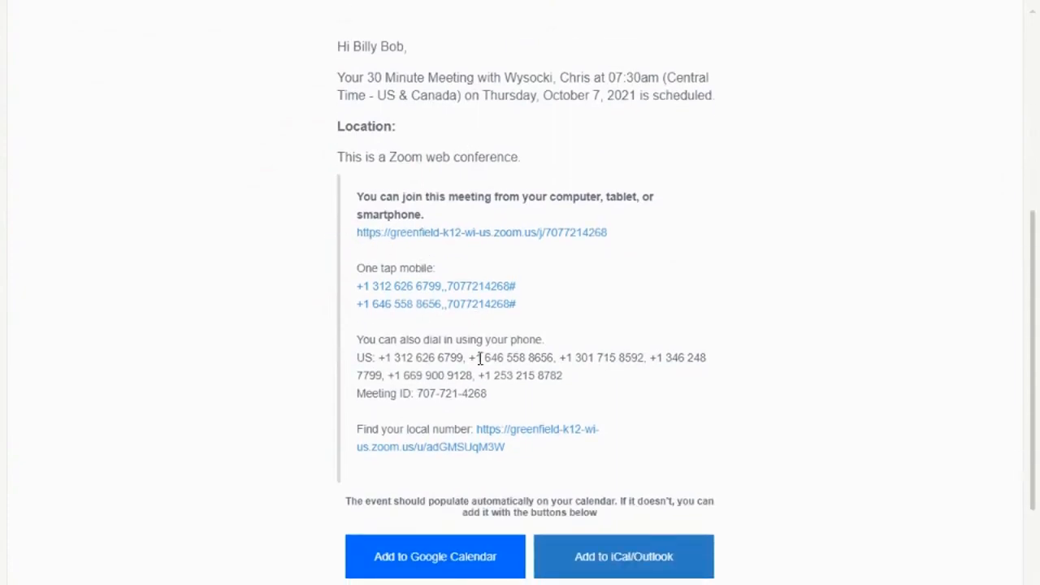
{"action": "scroll", "coordinate": [430, 423], "scroll_direction": "down", "scroll_amount": 2}
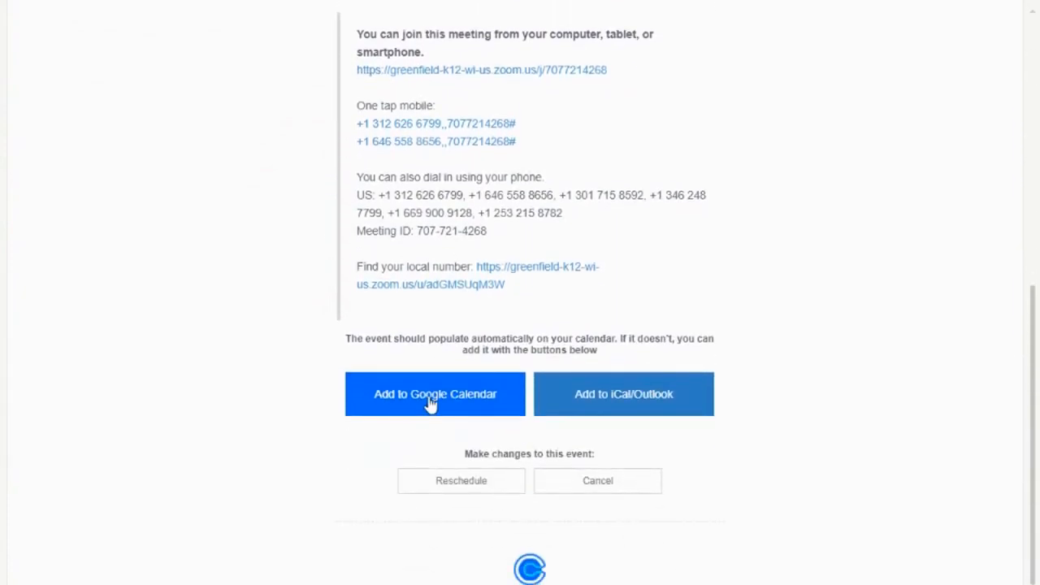